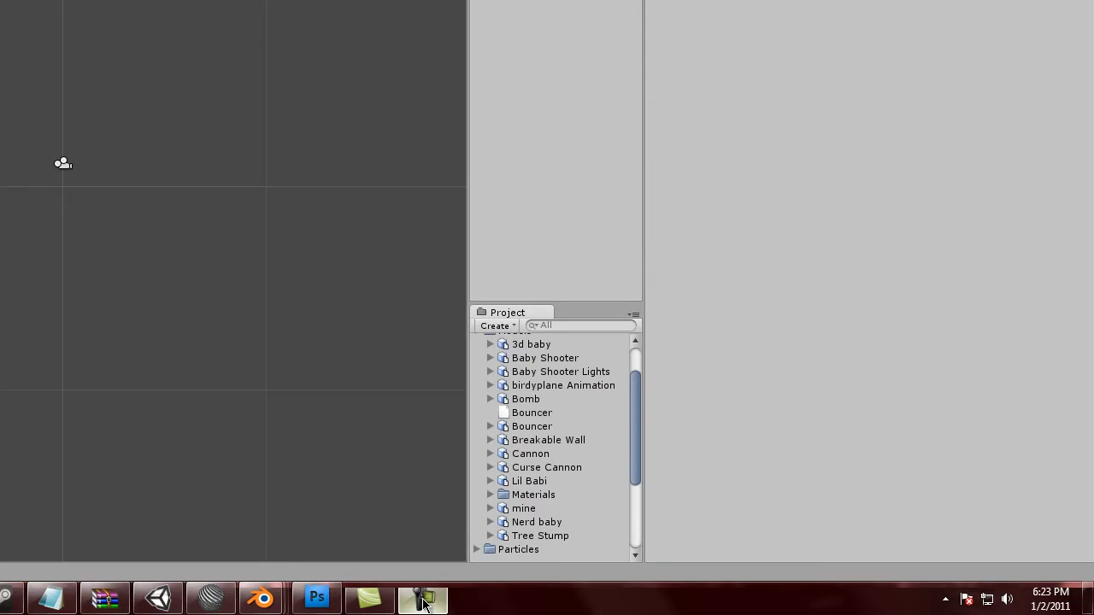
Select the Main Camera to view its Shop script prices (1000, 500, 1500) and collapse the Models folder.
left_click(424, 604)
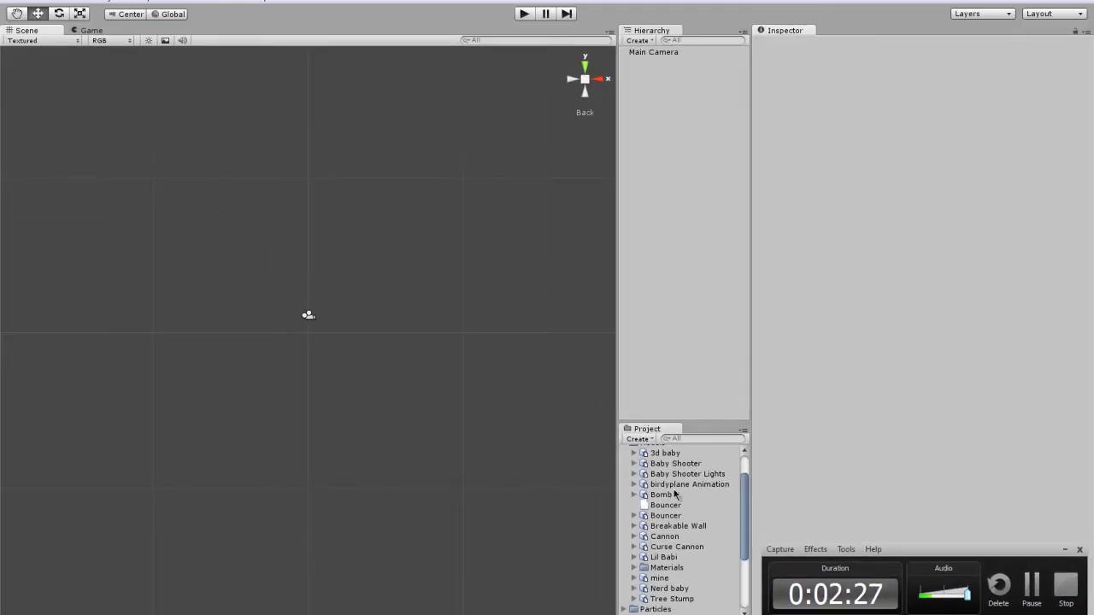
left_click(652, 57)
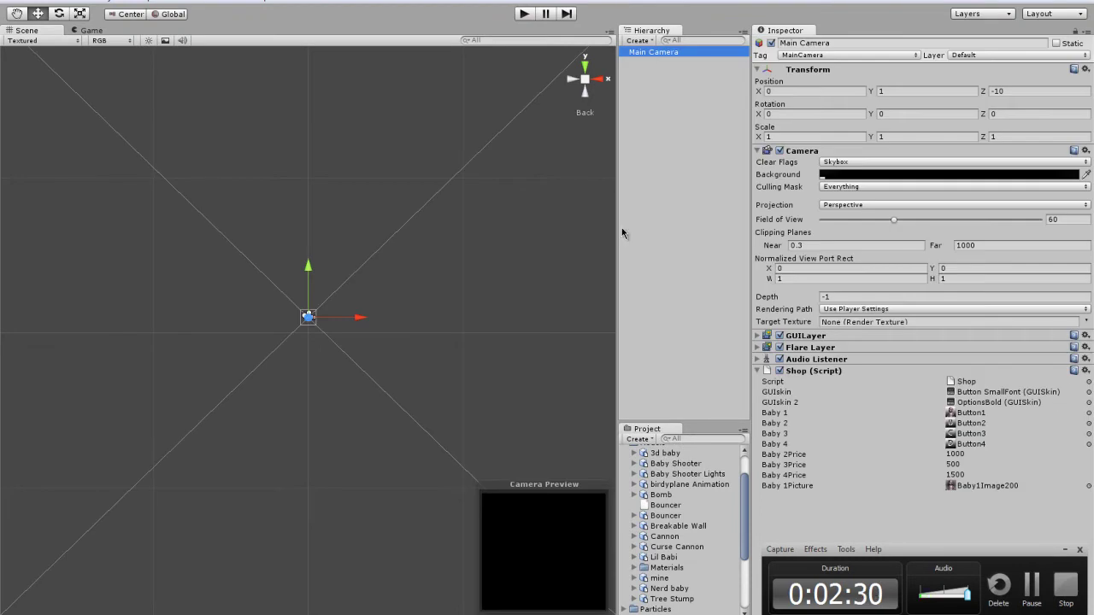
scroll(391, 74, "up", 1)
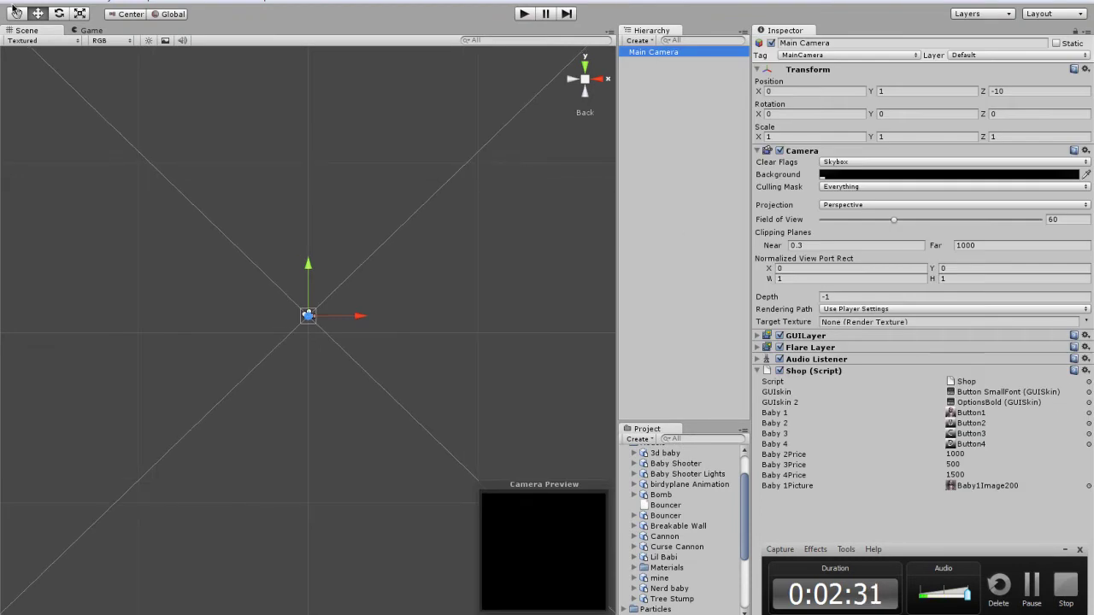
scroll(646, 474, "up", 2)
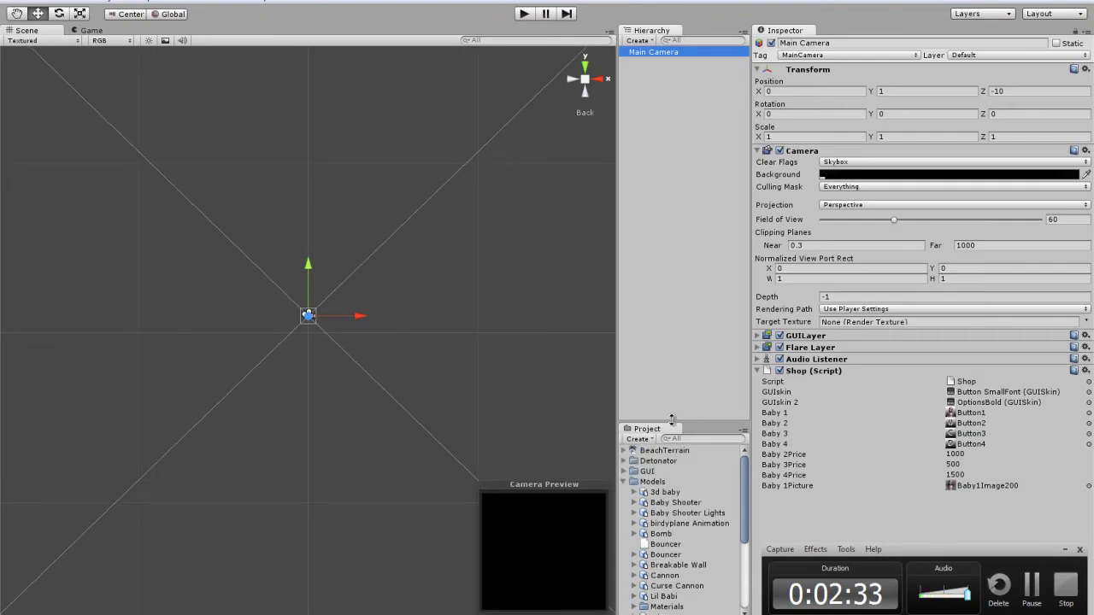
left_click(627, 483)
left_click(631, 482)
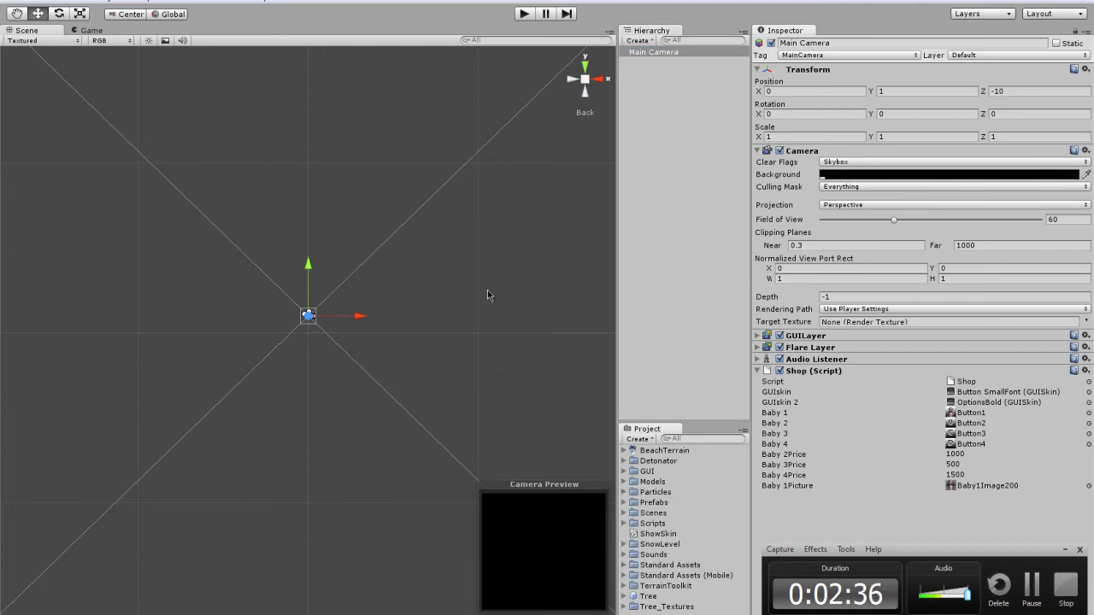
Play the shop scene, open the Babies list and view the Normal Baby's details.
left_click(523, 13)
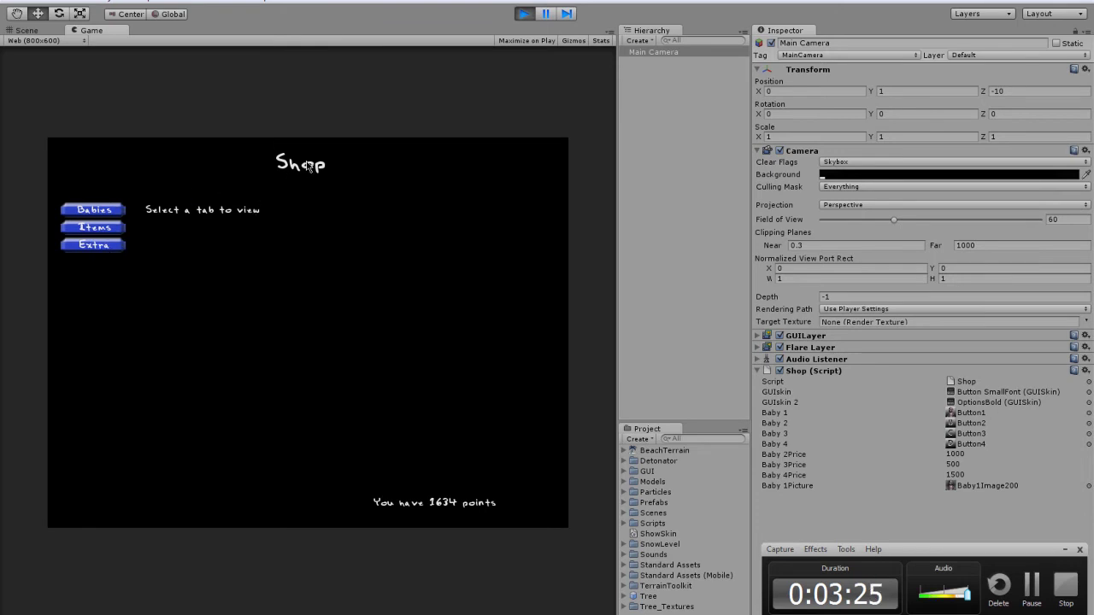
left_click(103, 214)
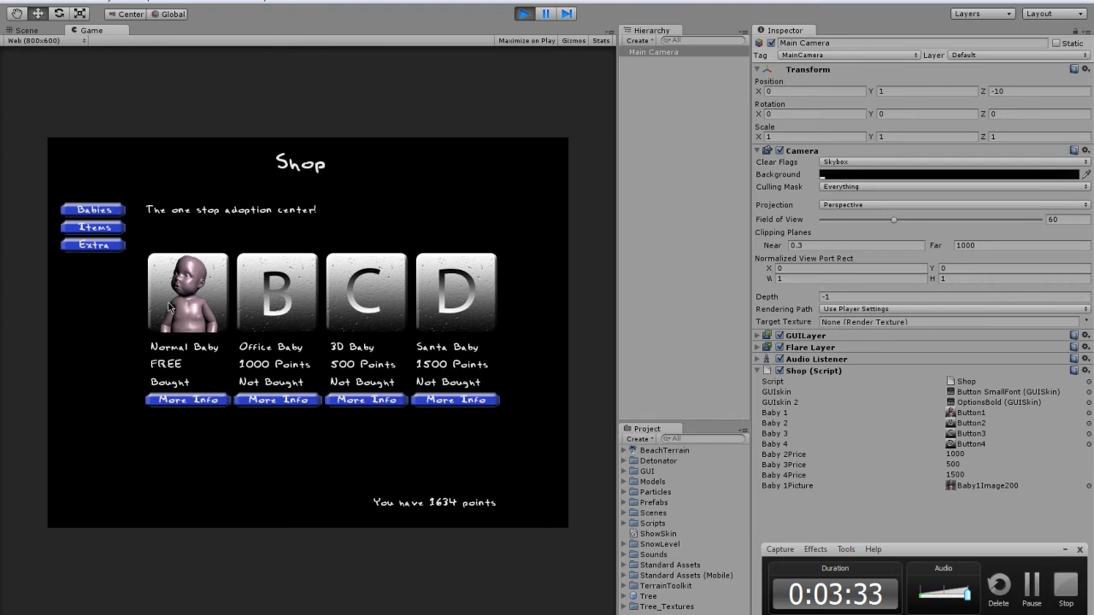
left_click(169, 401)
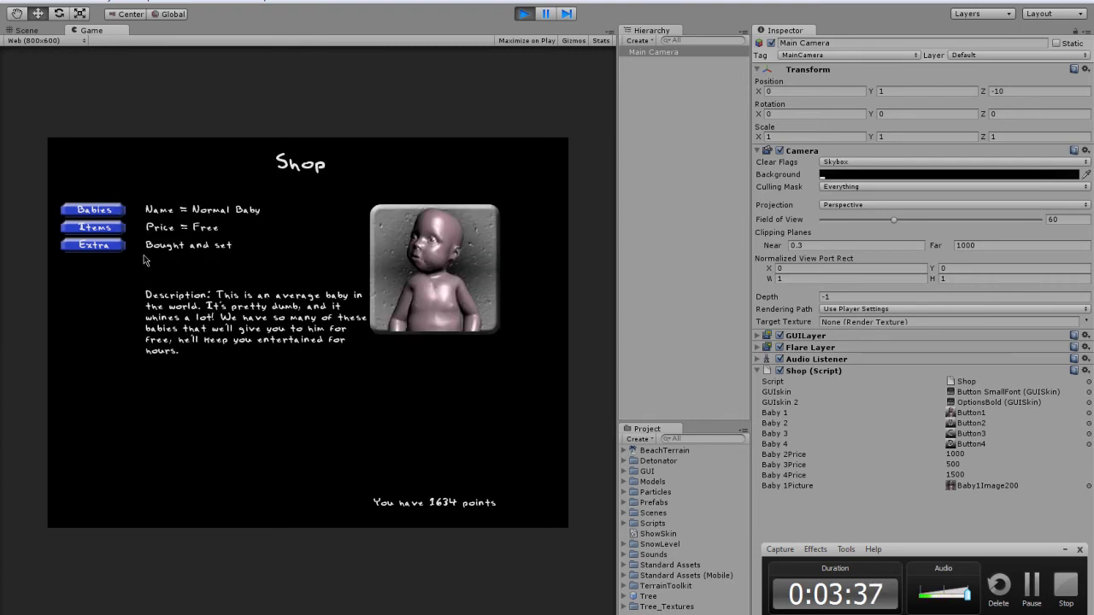
left_click(98, 210)
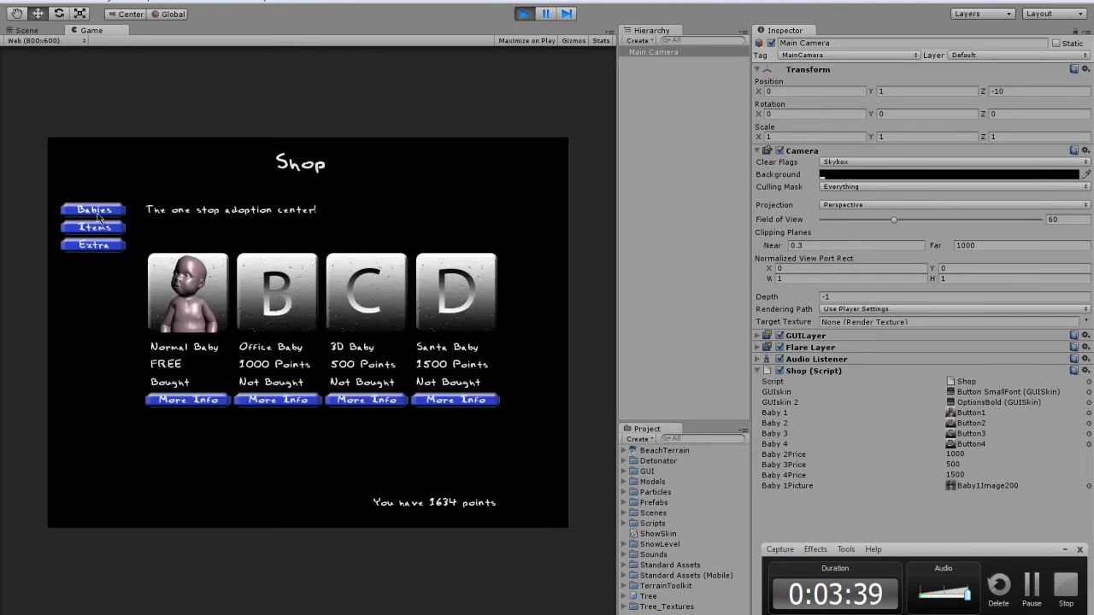
Buy the Office Baby for 1000 points, leaving 634 points, then recheck the Normal Baby.
left_click(268, 403)
left_click(195, 247)
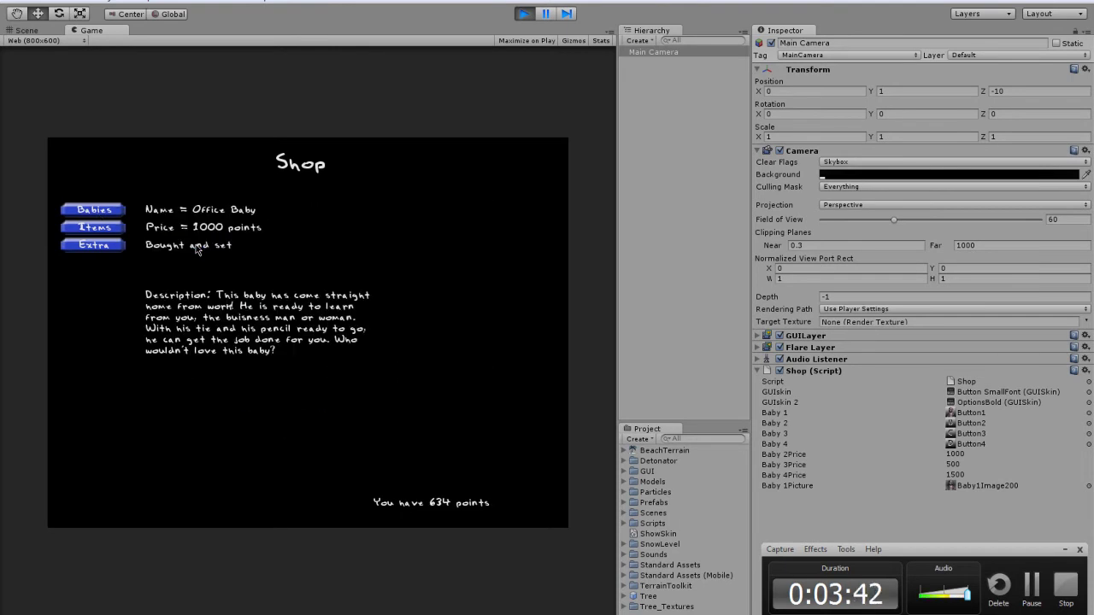
left_click(115, 212)
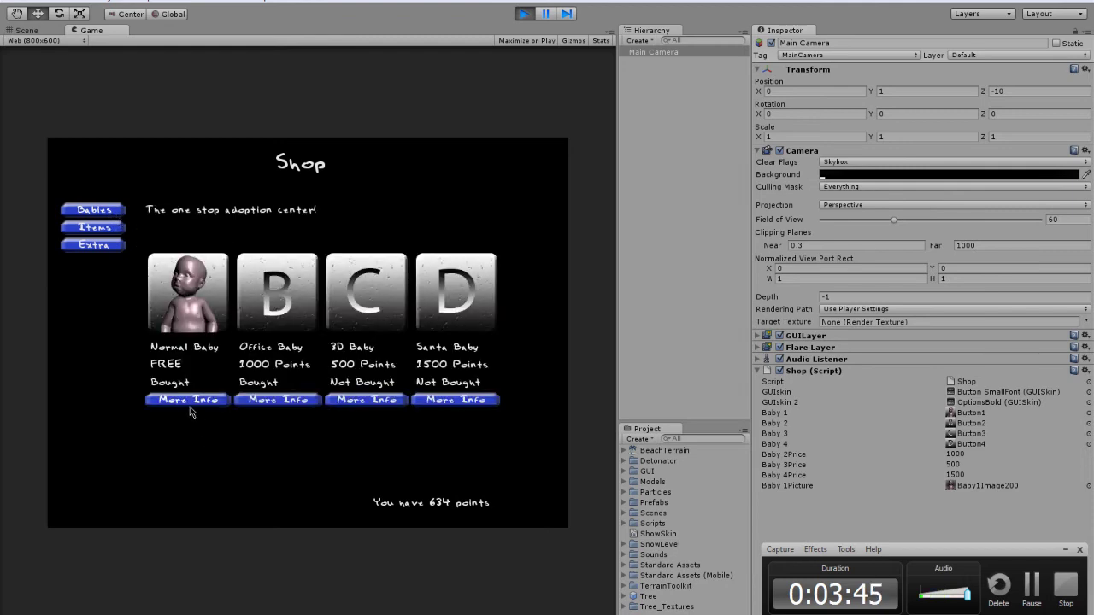
left_click(189, 405)
left_click(96, 210)
key("alt+Tab")
scroll(609, 429, "down", 20)
scroll(608, 430, "down", 3)
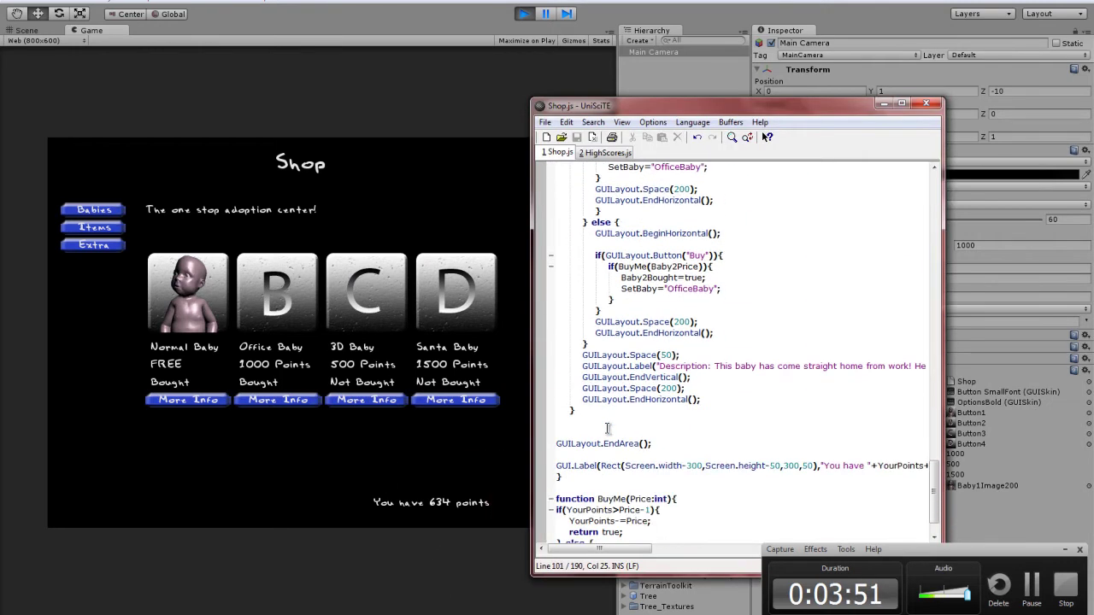
scroll(609, 427, "up", 15)
scroll(609, 425, "up", 20)
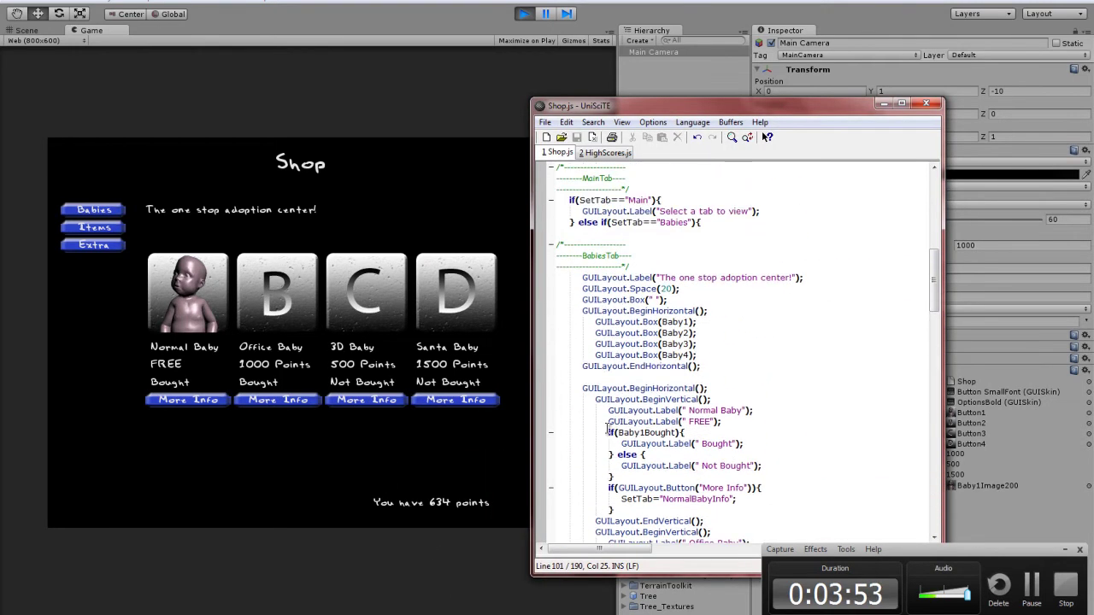
scroll(608, 429, "up", 5)
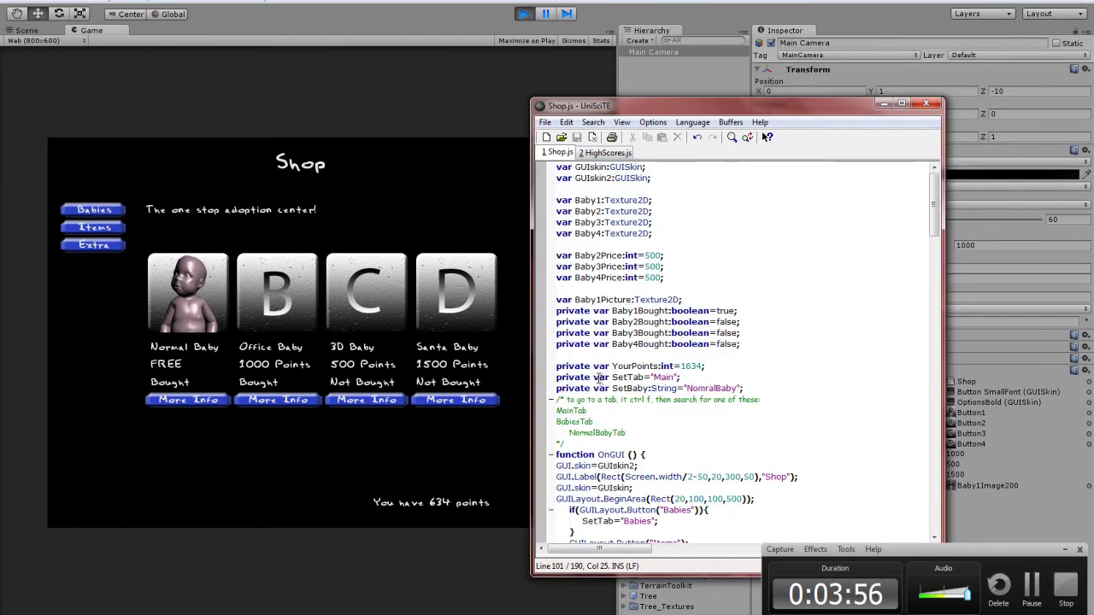
left_click(313, 403)
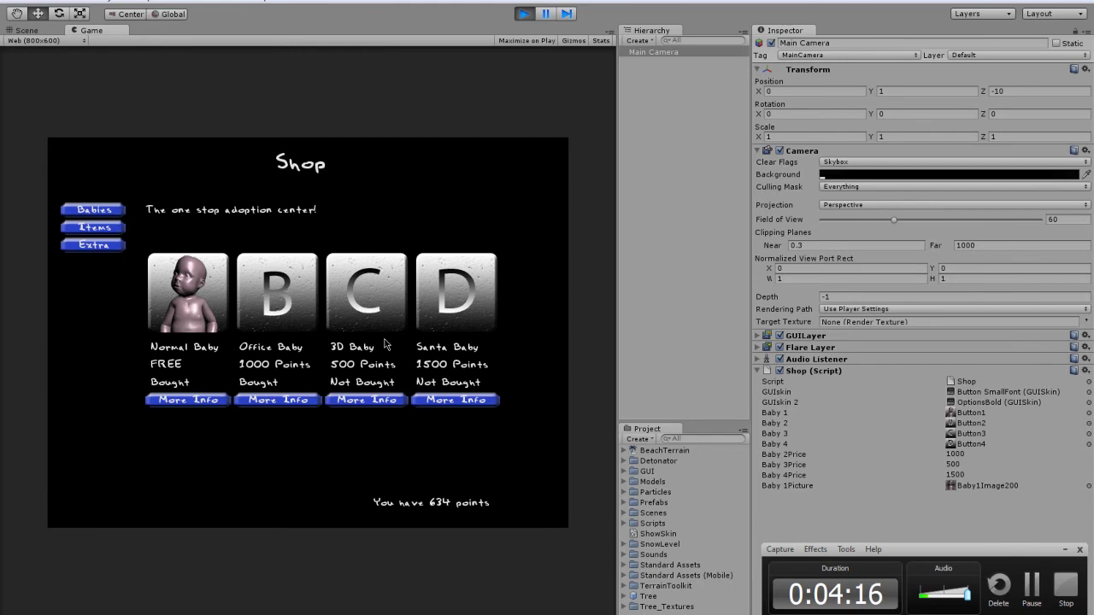
Open the MainMenu scene from the Scenes folder without saving the shop scene's changes.
mouse_move(219, 614)
left_click(17, 1)
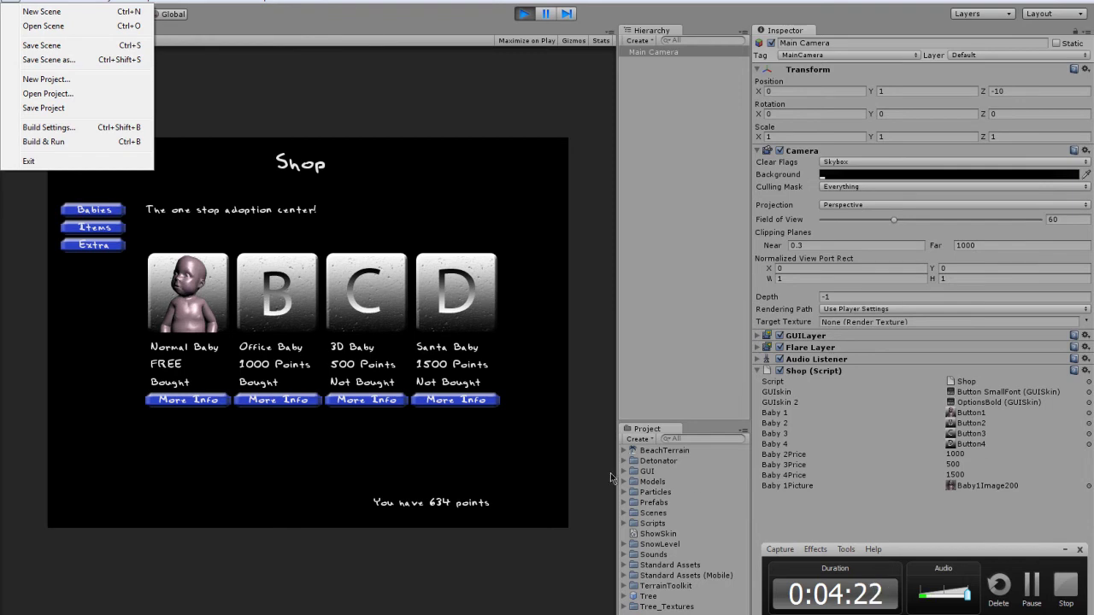
left_click(626, 518)
left_click(624, 518)
scroll(682, 532, "down", 2)
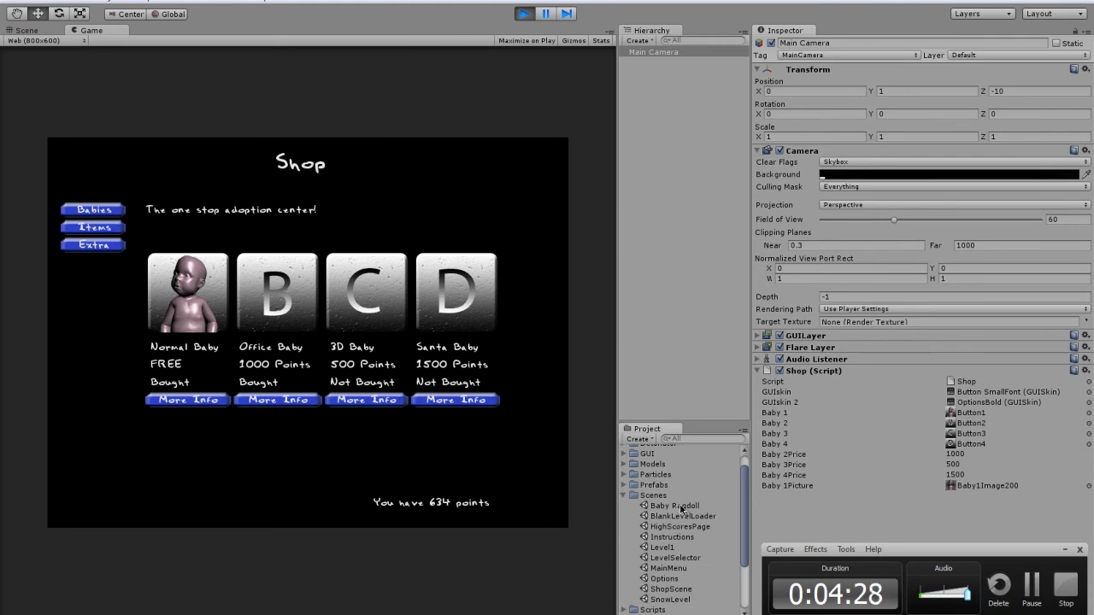
double_click(667, 568)
left_click(577, 336)
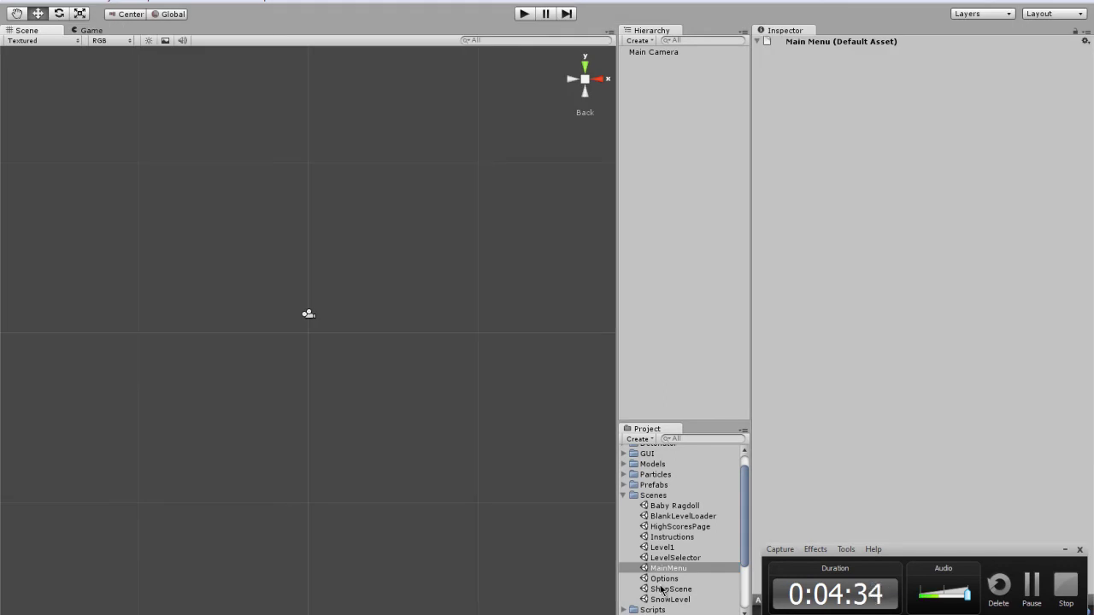
Open the BlankLevelLoader scene and start playing it.
left_click(683, 600)
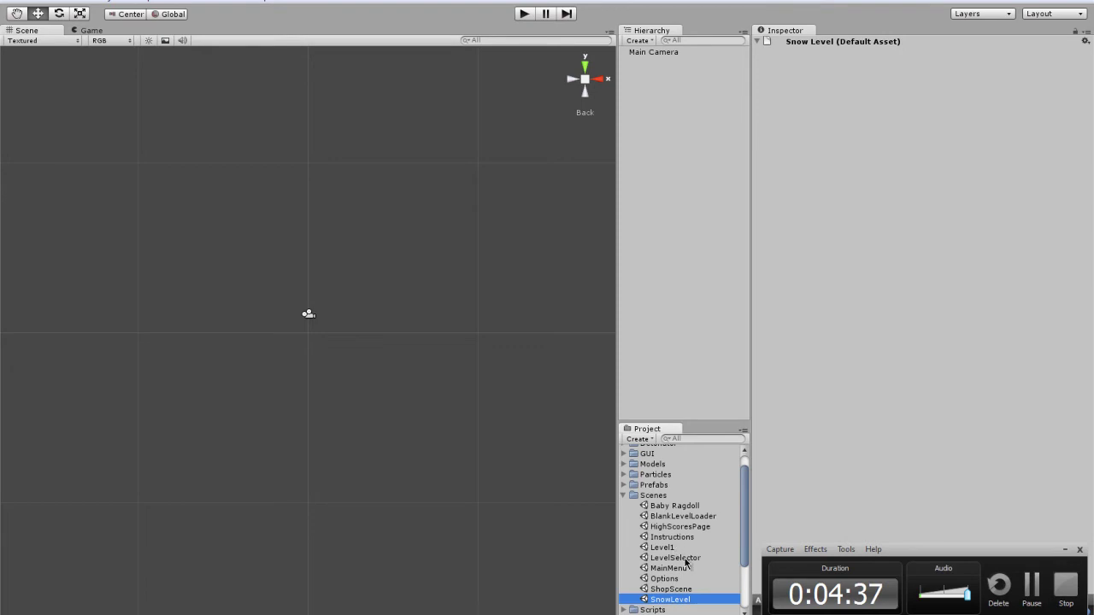
double_click(685, 517)
left_click(524, 14)
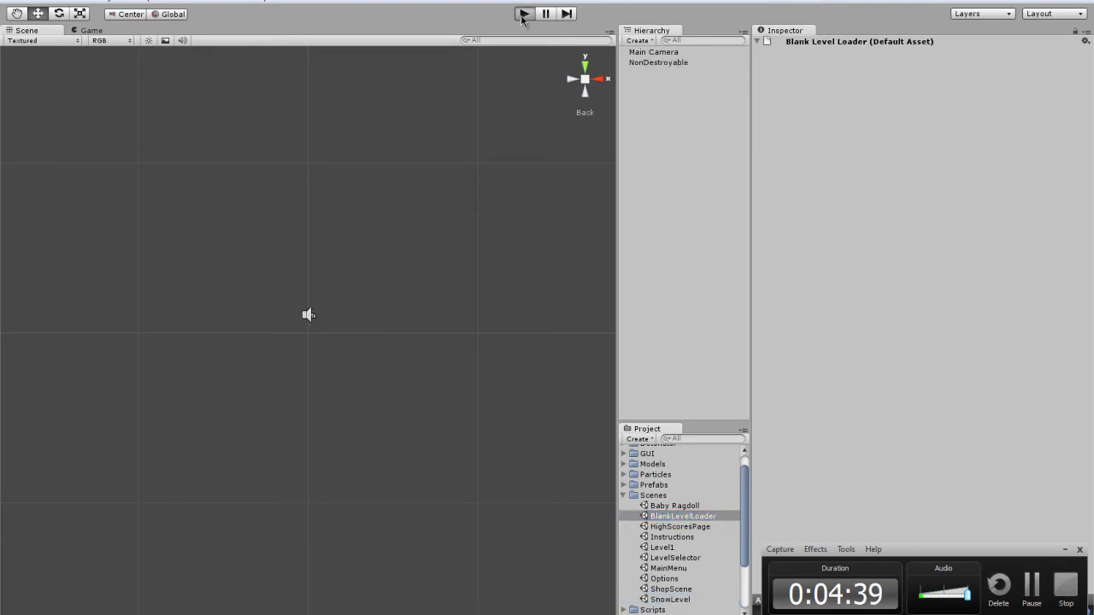
Replace the Anonymous username with a new player name, continue, and load the Beach Bomb level.
left_click_drag(299, 306, 214, 309)
type("Slamma009")
left_click(301, 329)
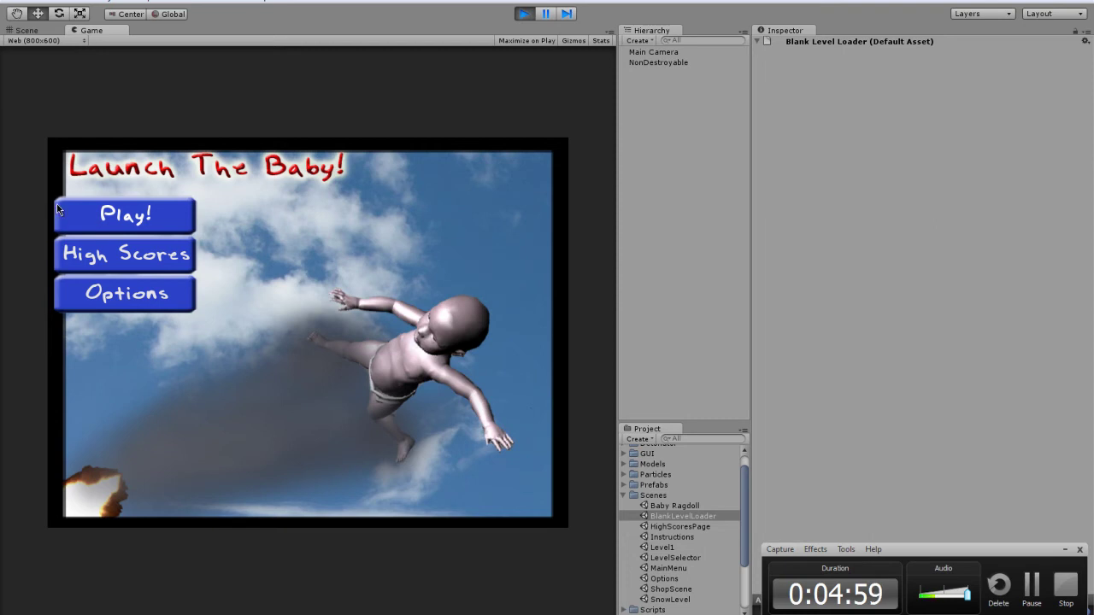
left_click(103, 212)
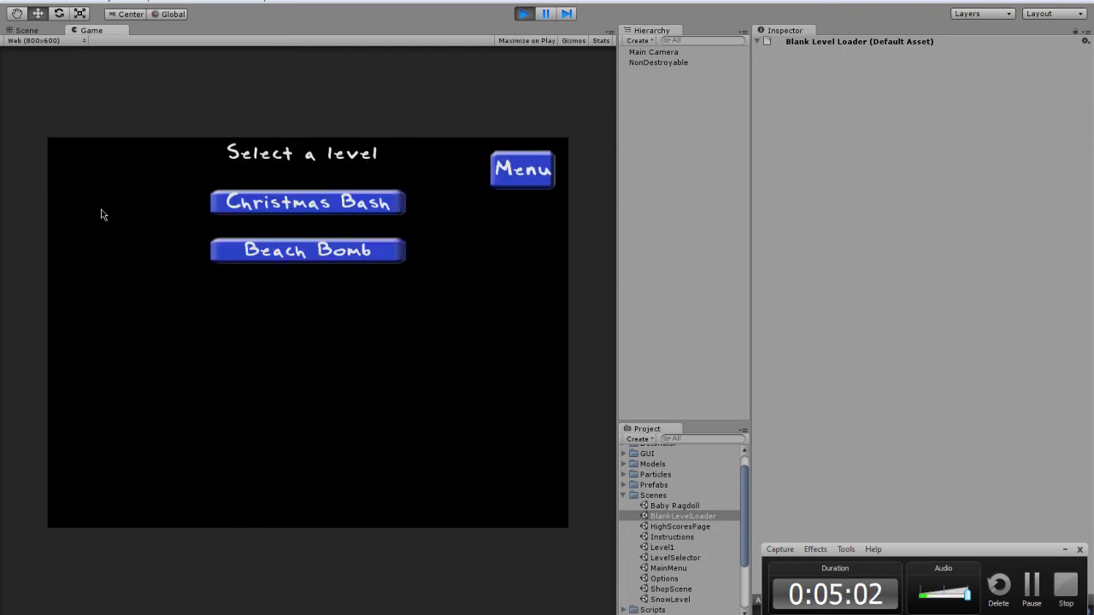
left_click(335, 256)
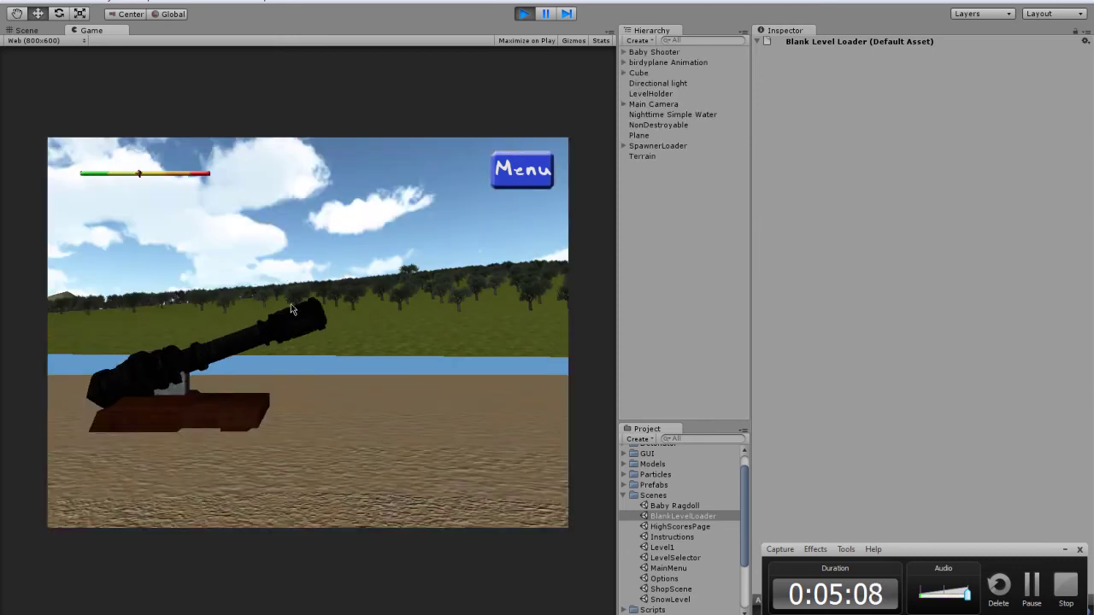
Launch the baby twice (first reaching 720 meters), restarting with Space, then stop play mode.
left_click(40, 306)
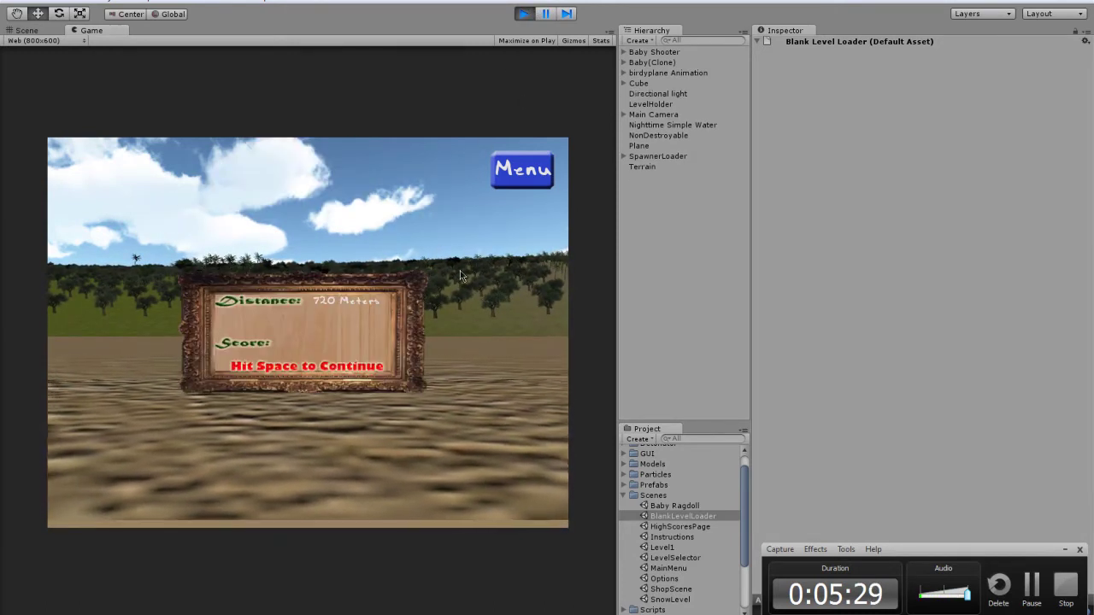
key("space")
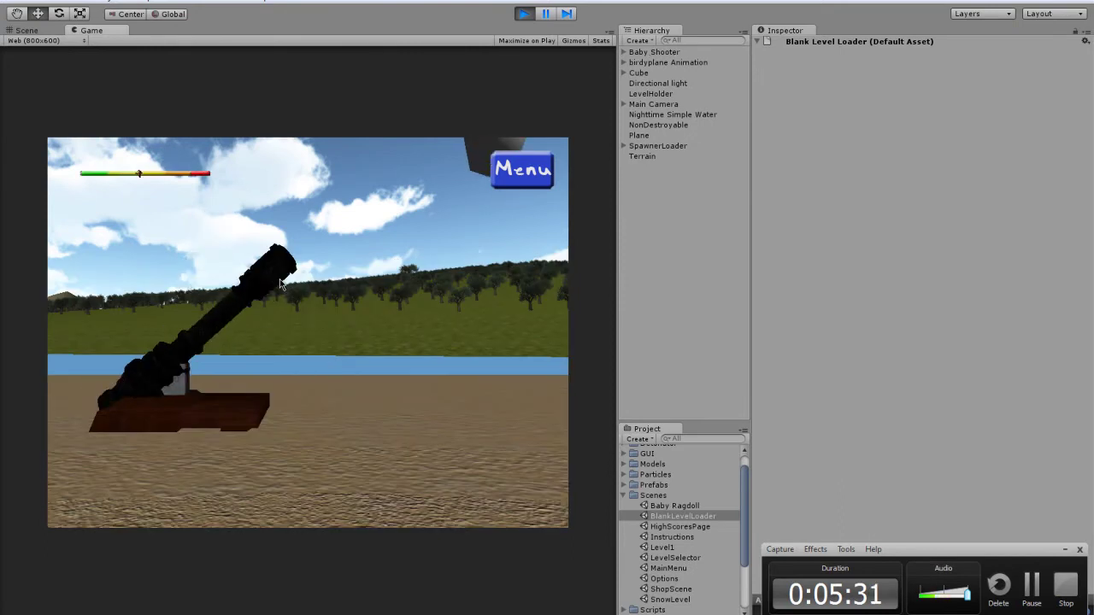
left_click(280, 285)
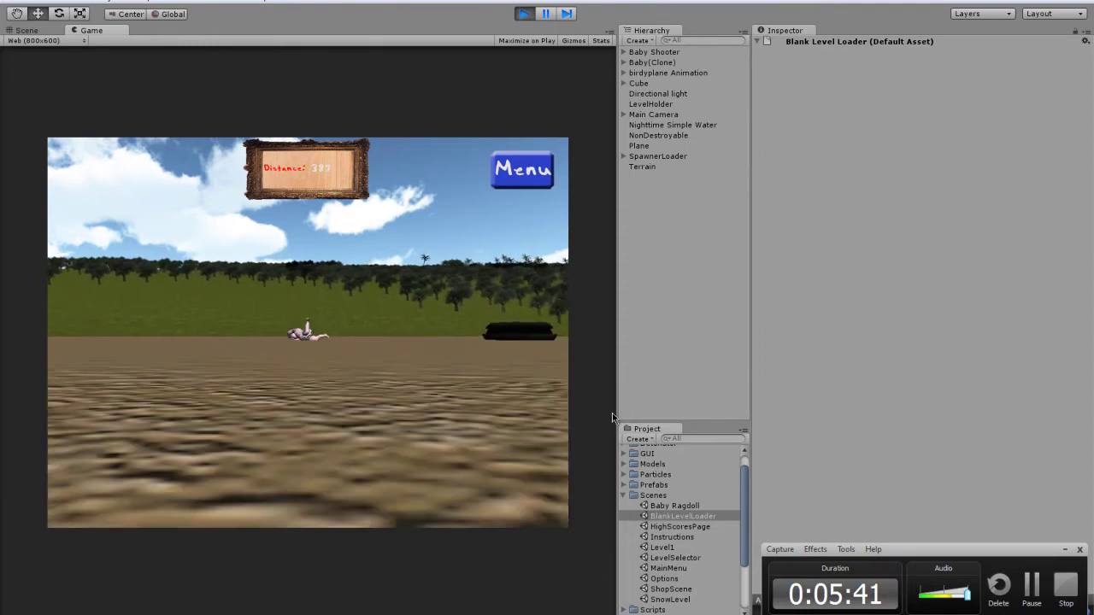
left_click(524, 14)
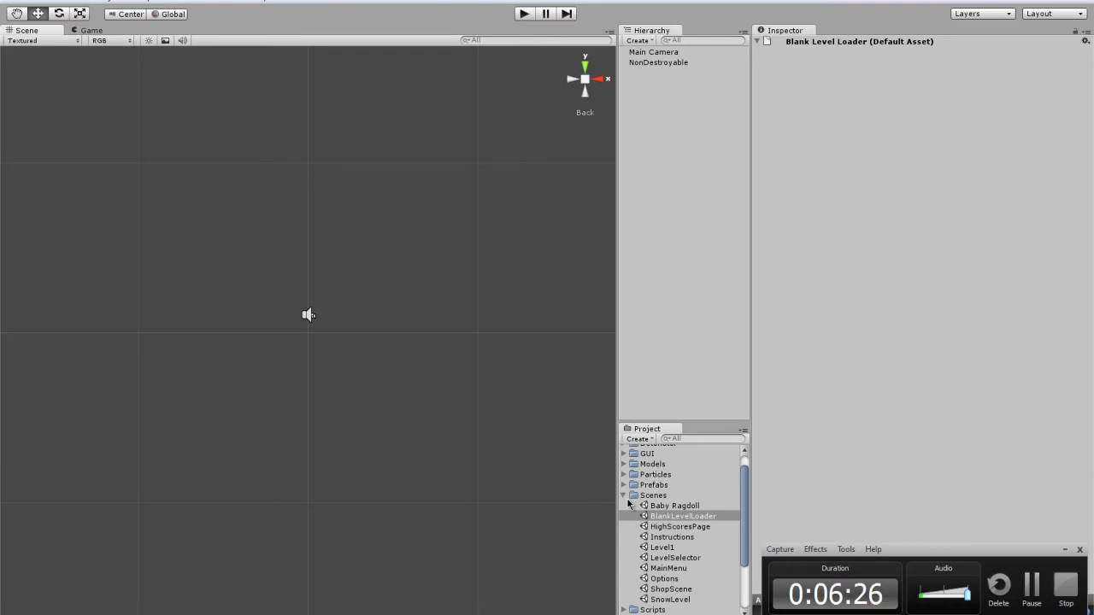
scroll(590, 488, "up", 2)
left_click(623, 495)
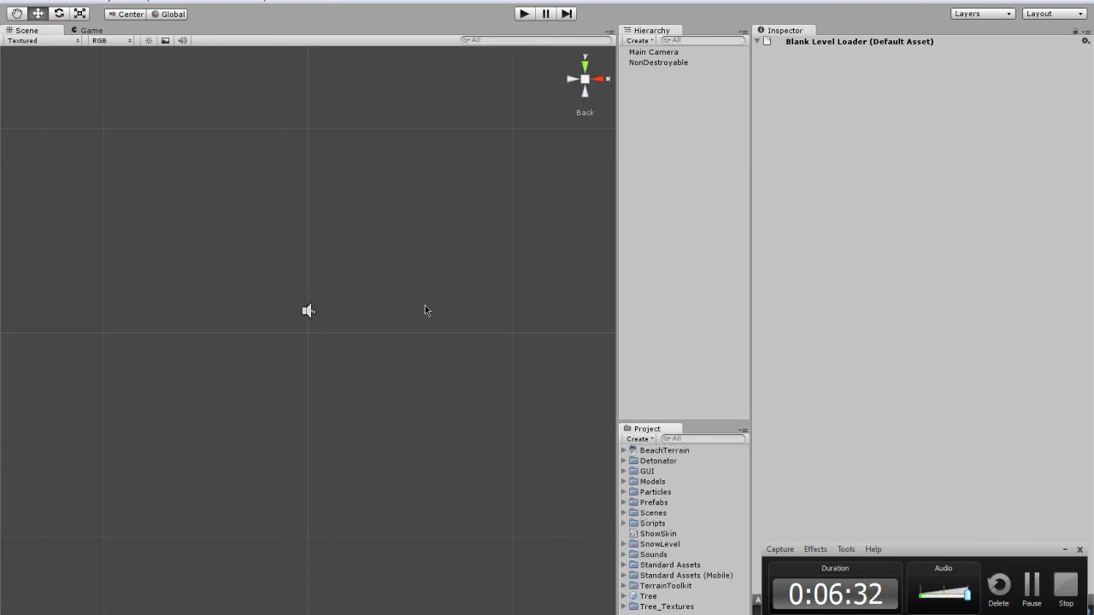
left_click(306, 312)
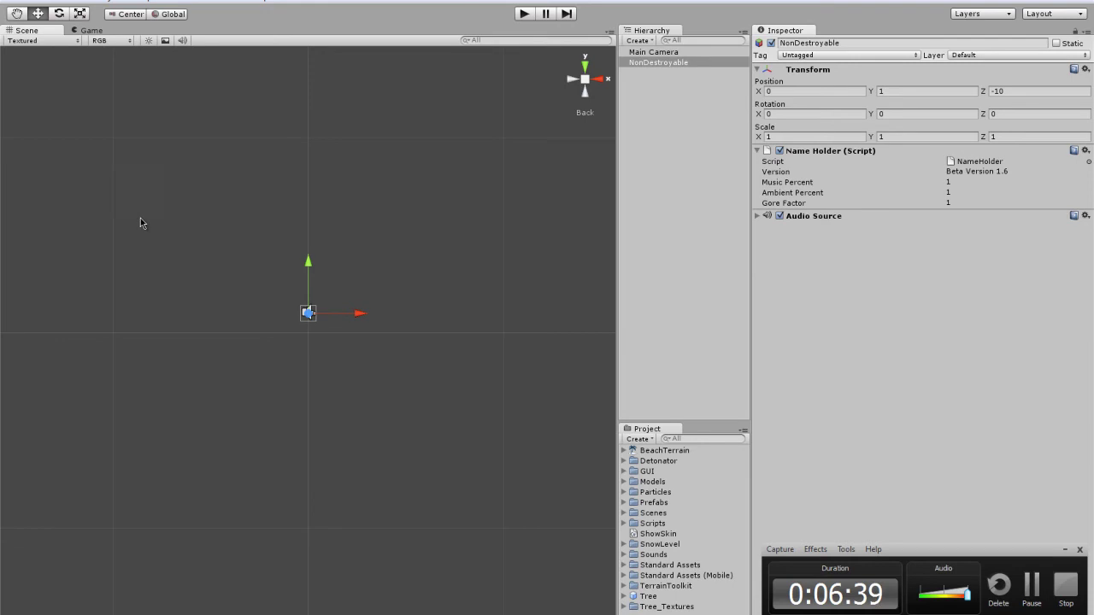
left_click(101, 2)
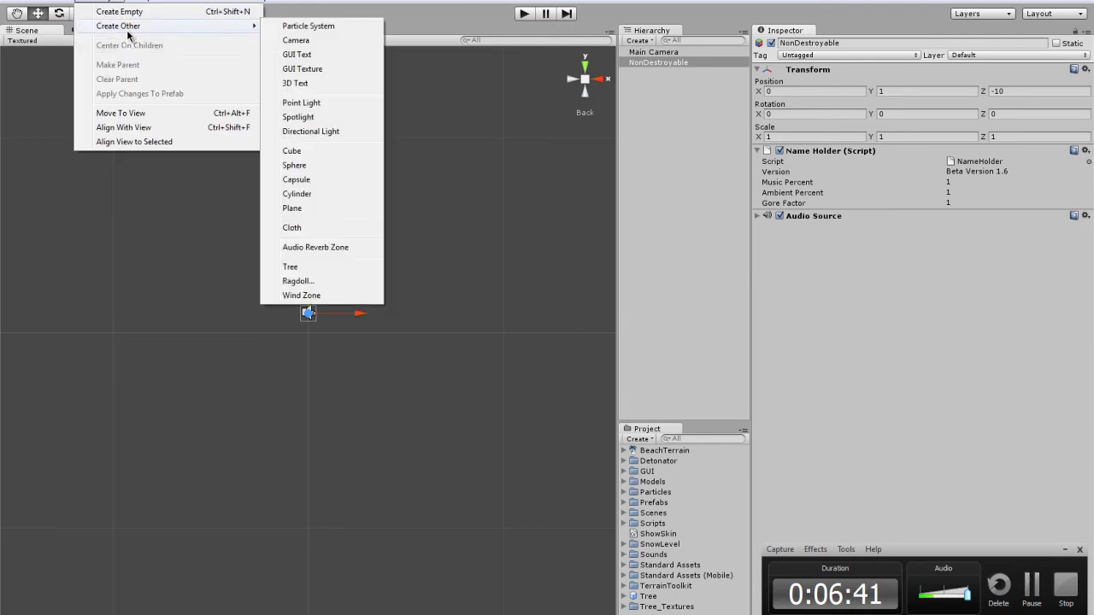
left_click(117, 334)
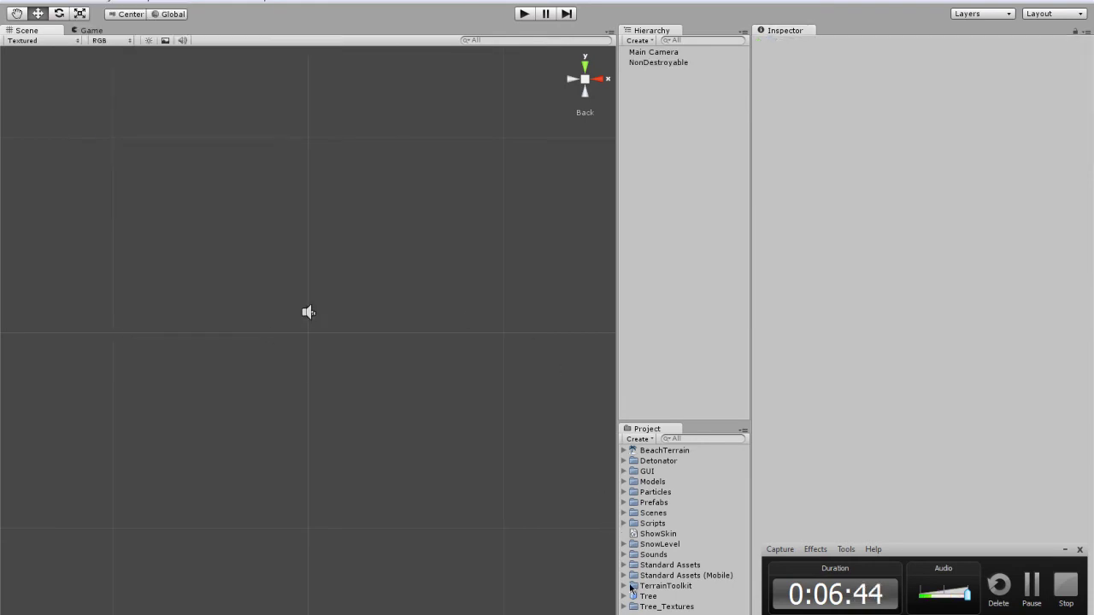
left_click(623, 481)
left_click_drag(658, 496, 451, 408)
key("f")
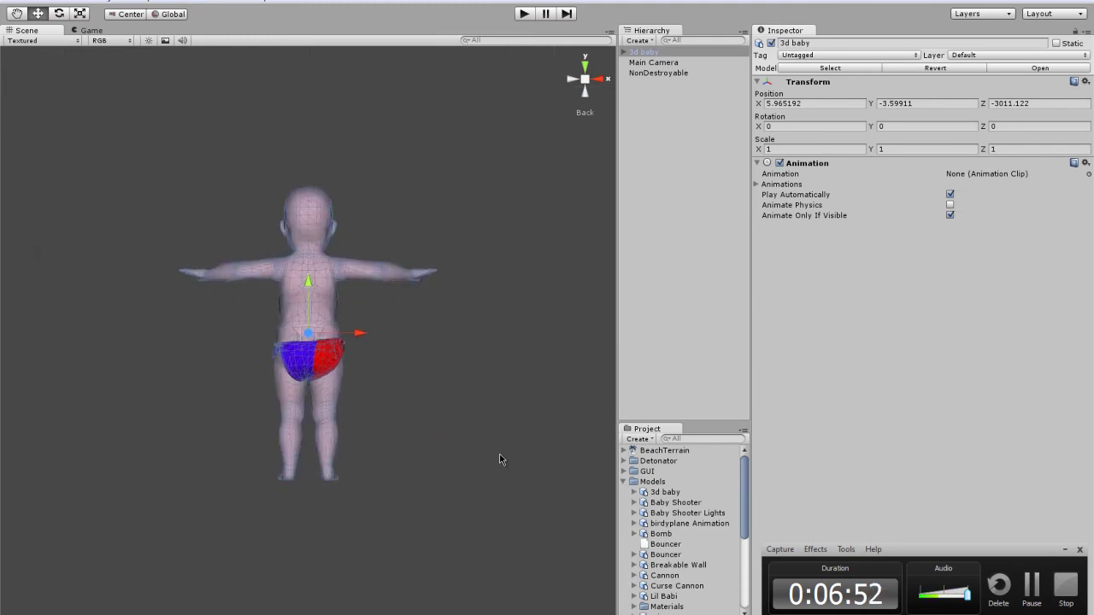
left_click(594, 85)
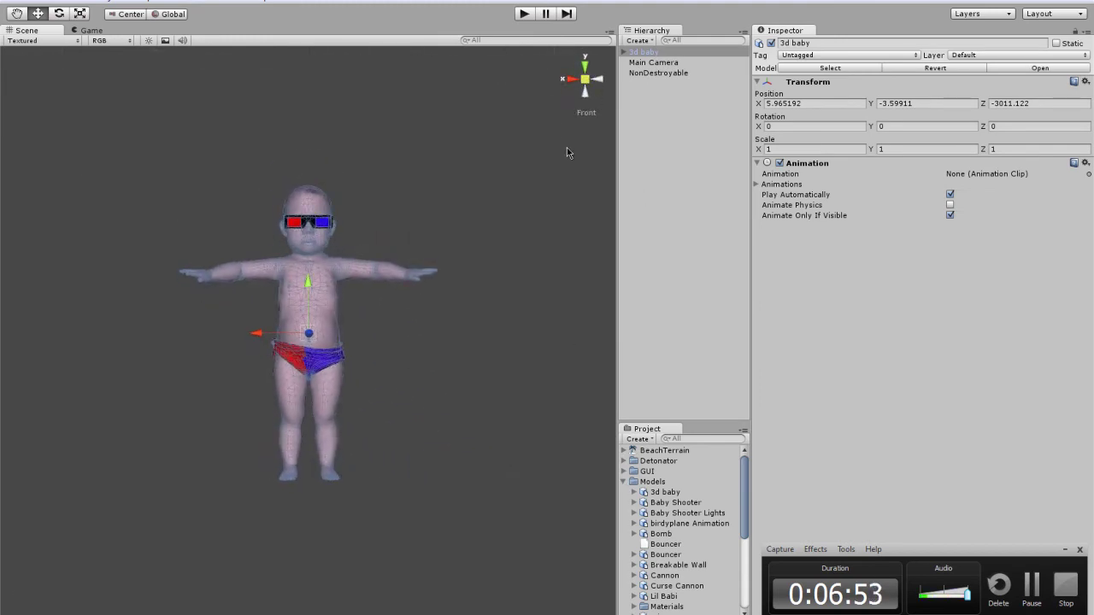
left_click_drag(491, 288, 334, 168, "alt")
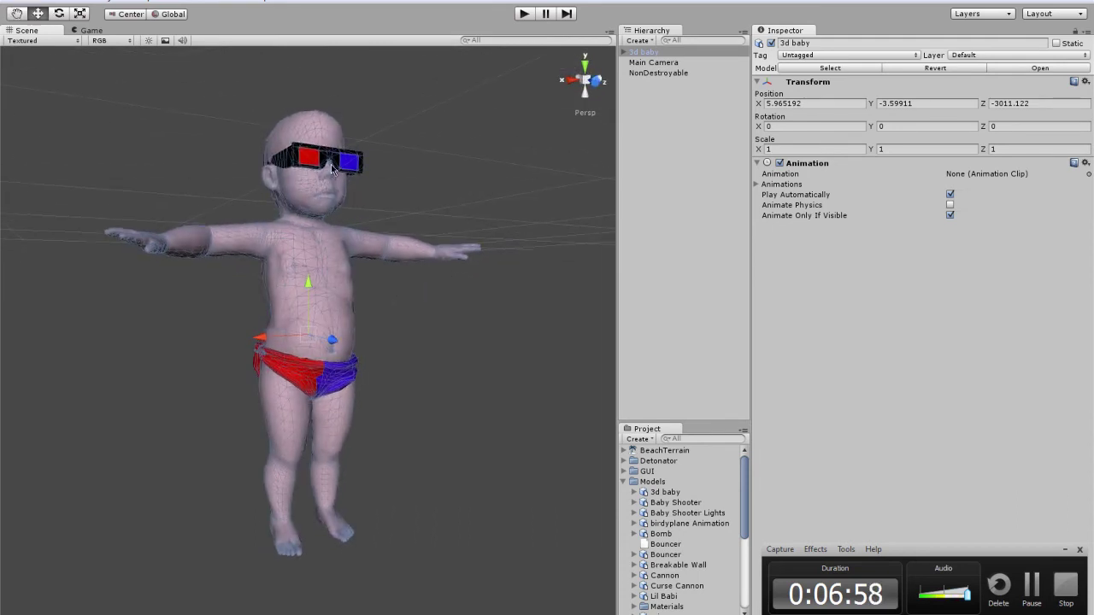
scroll(357, 321, "up", 2)
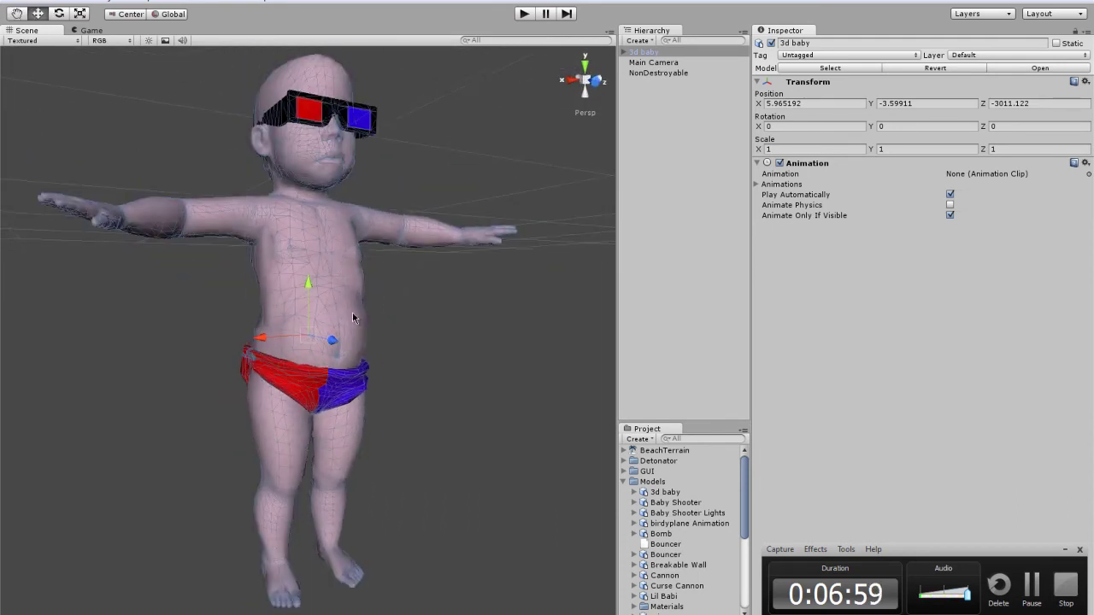
left_click_drag(663, 506, 377, 459)
key("f")
left_click(377, 459)
left_click(377, 459)
key("f")
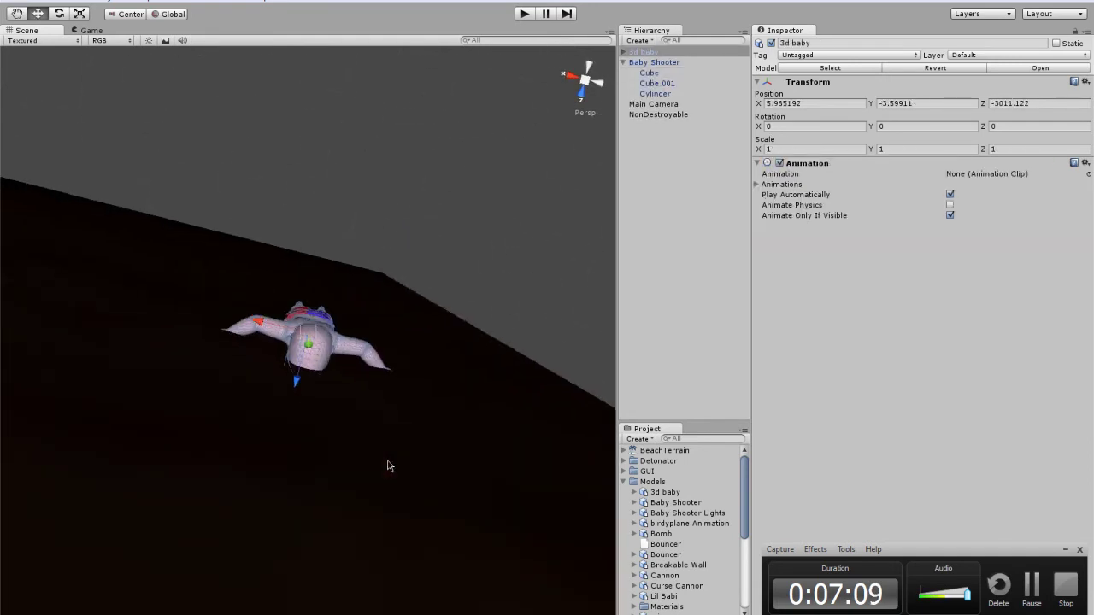
left_click(327, 447)
left_click(643, 53)
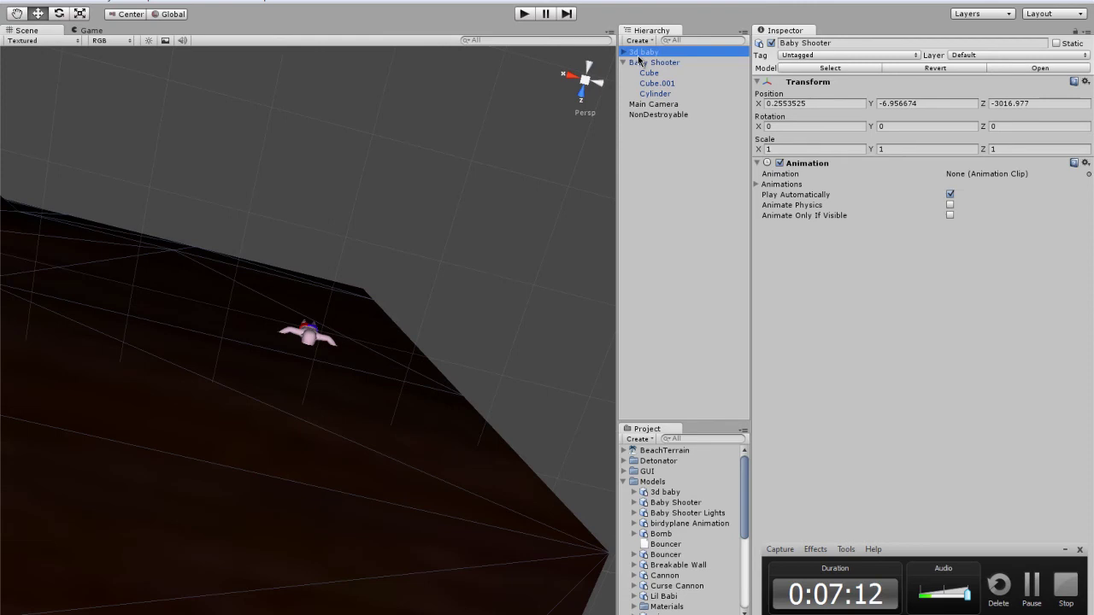
scroll(347, 288, "down", 5)
left_click(248, 384)
key("f")
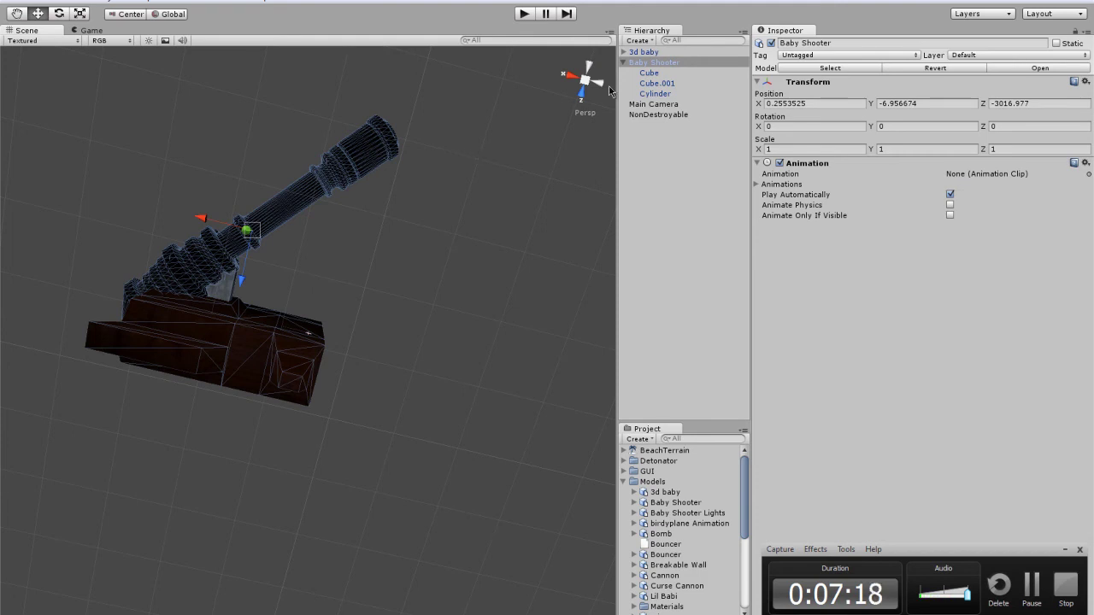
left_click(658, 55)
key("Delete")
left_click(659, 54)
key("Delete")
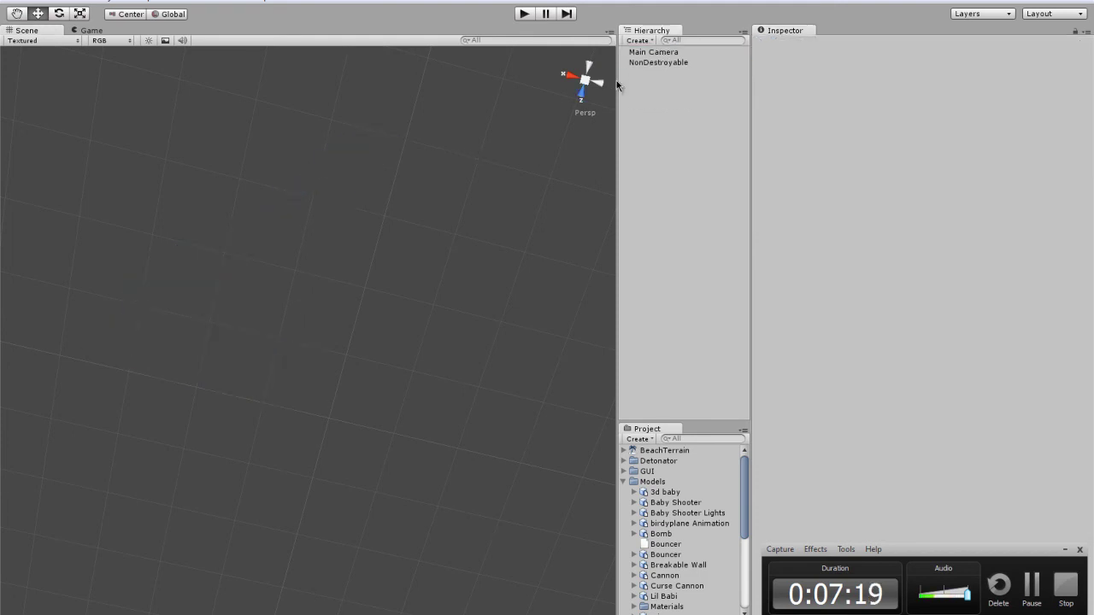
left_click(658, 62)
key("f")
left_click_drag(512, 60, 417, 114, "alt")
left_click(98, 2)
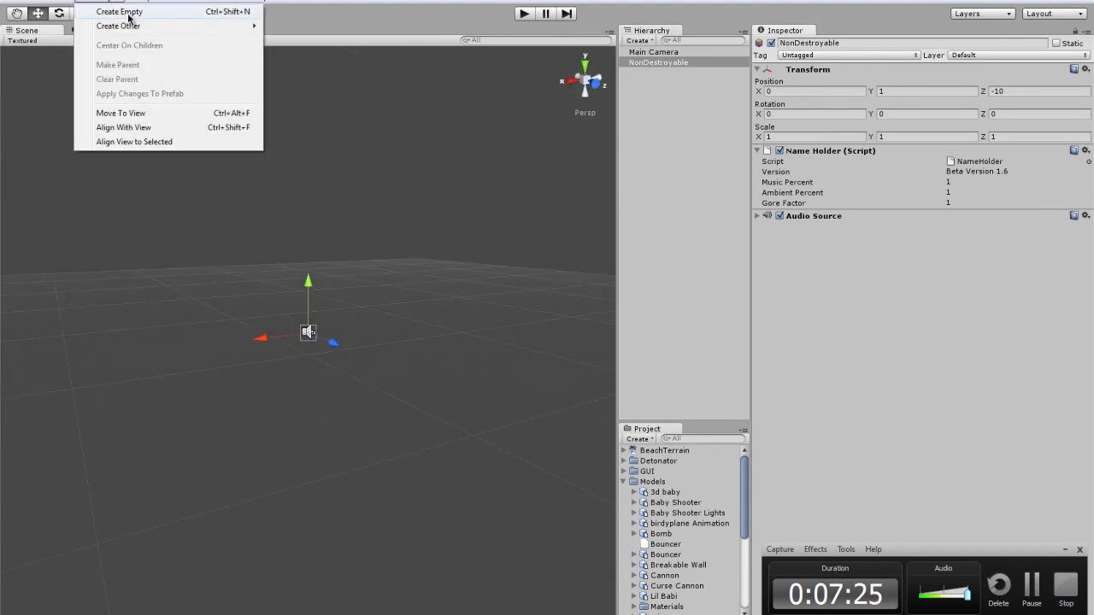
mouse_move(136, 26)
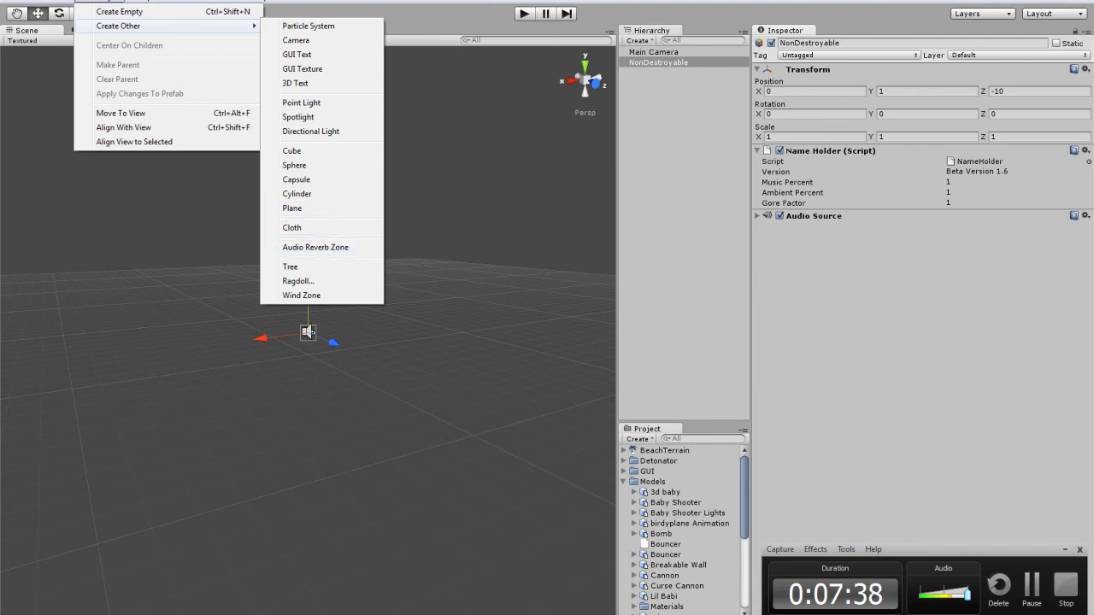
left_click(462, 614)
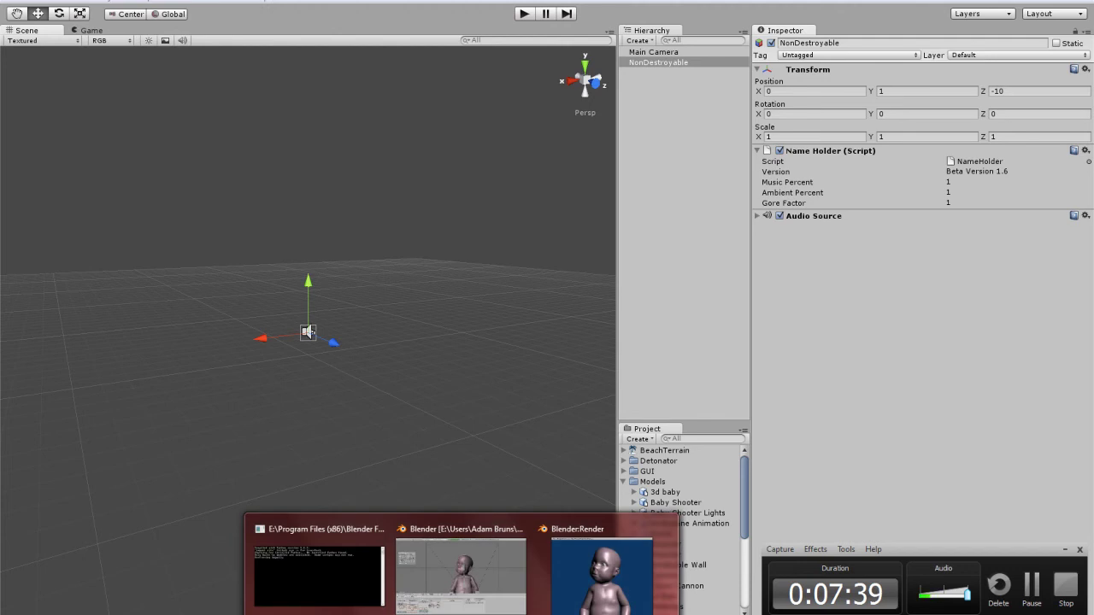
left_click(466, 608)
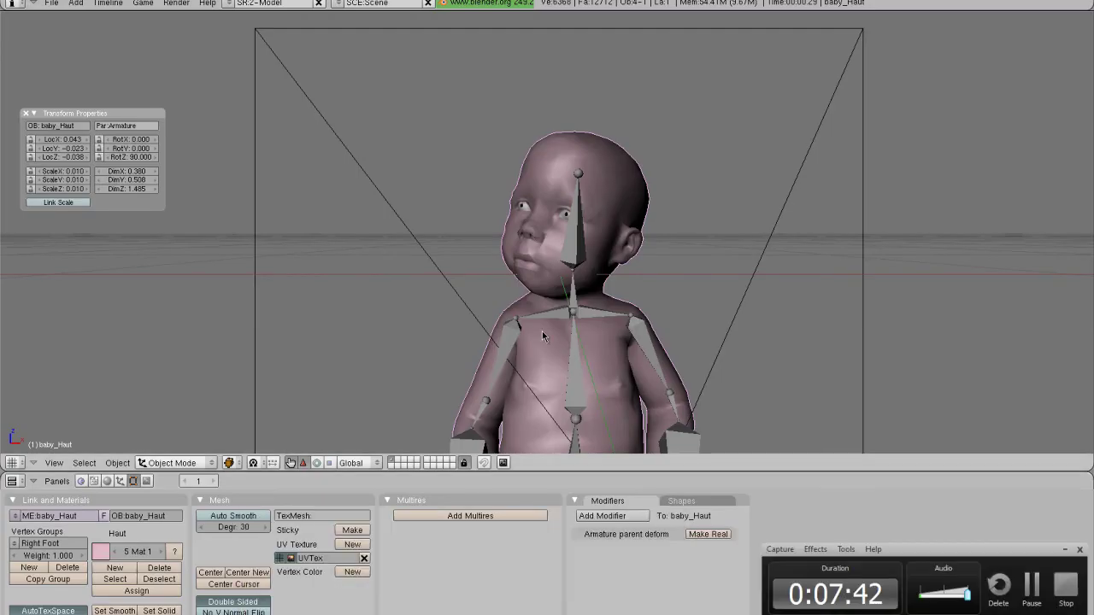
scroll(542, 331, "down", 6)
scroll(551, 330, "up", 8)
scroll(555, 337, "down", 8)
scroll(558, 342, "down", 5)
scroll(557, 341, "up", 4)
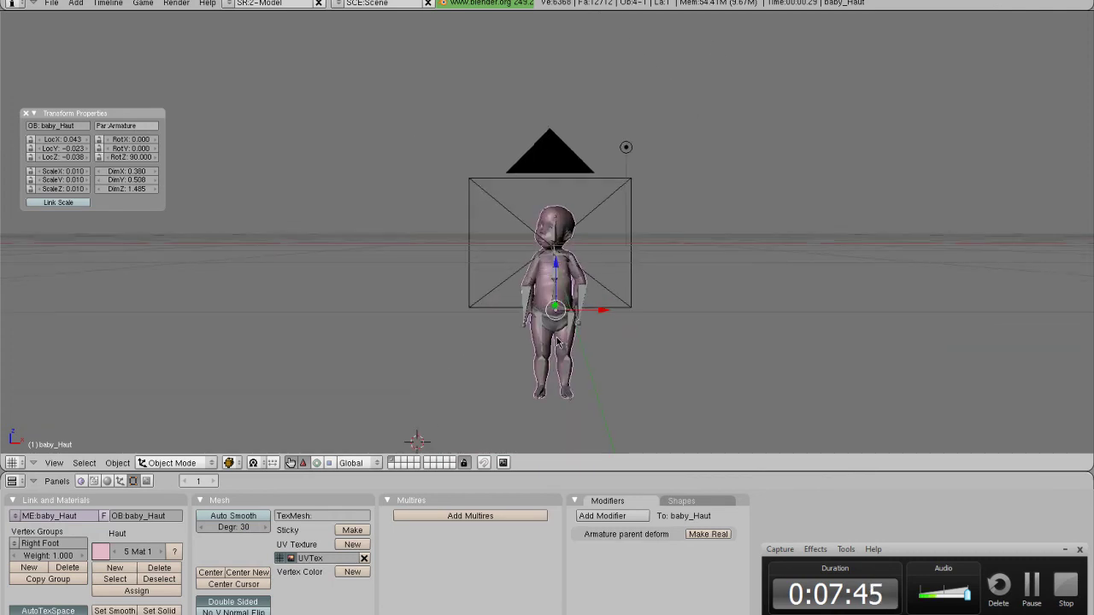
scroll(557, 342, "up", 2)
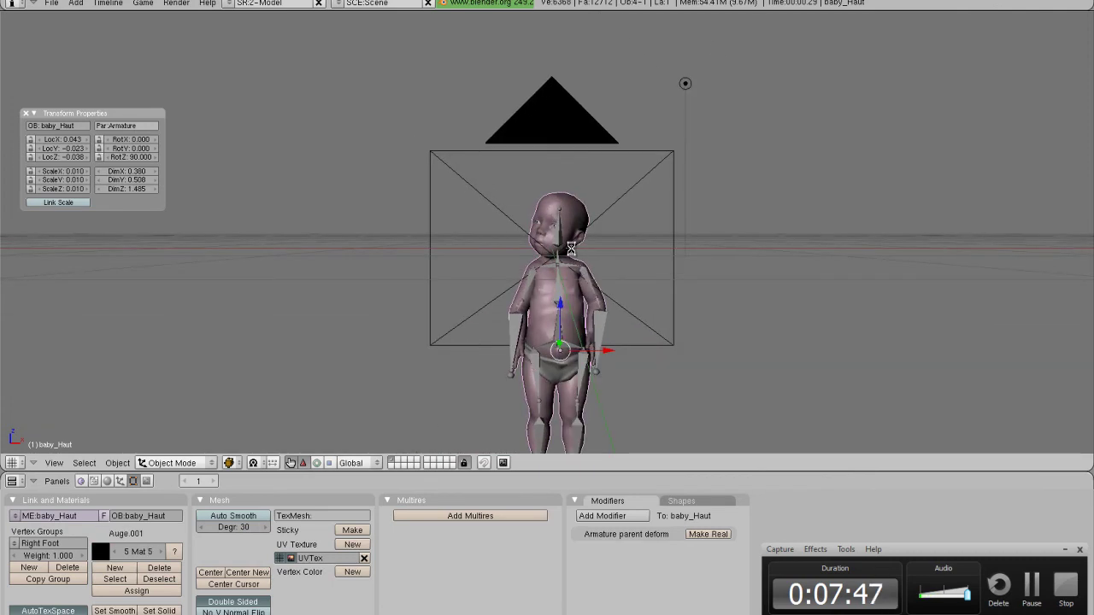
key("ctrl+z")
key("ctrl+z")
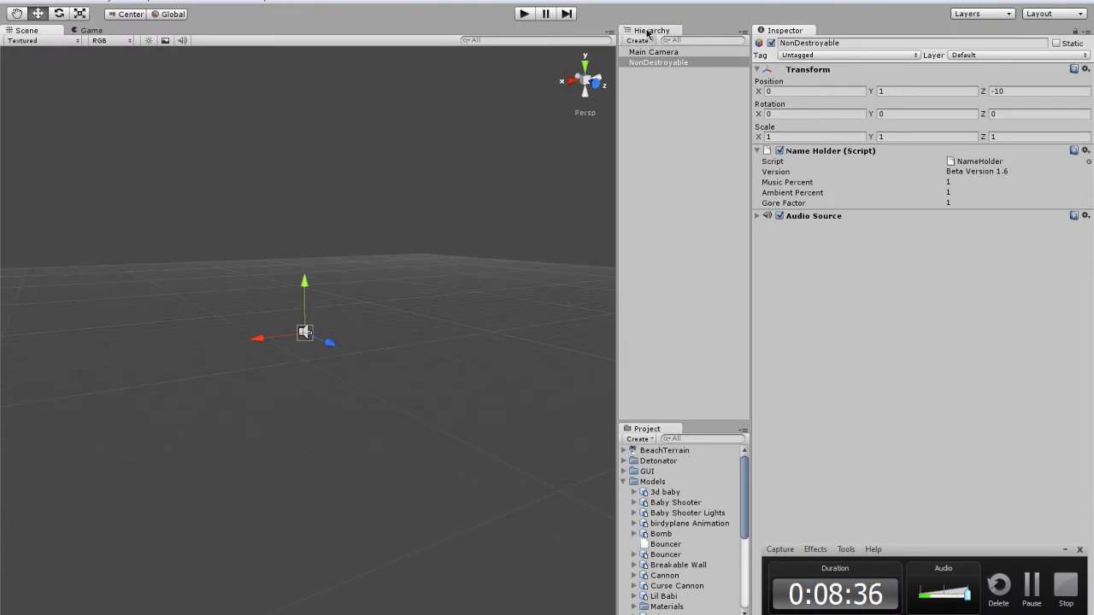
Widen the Scene view by moving the panel divider right, and orbit to tilt the grid.
mouse_move(645, 33)
left_mouse_down()
mouse_move(249, 384)
mouse_move(687, 103)
mouse_move(672, 230)
mouse_move(624, 34)
mouse_move(741, 274)
mouse_move(666, 444)
mouse_move(627, 58)
mouse_move(679, 68)
mouse_move(641, 30)
left_mouse_up()
left_click_drag(618, 128, 688, 124)
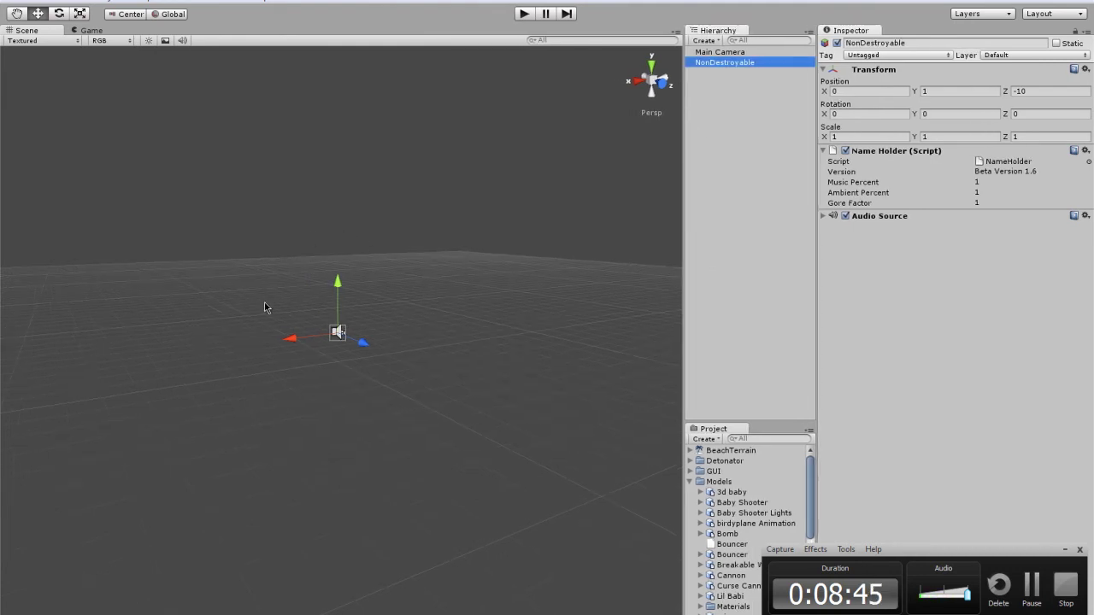
left_click_drag(319, 345, 239, 218, "alt")
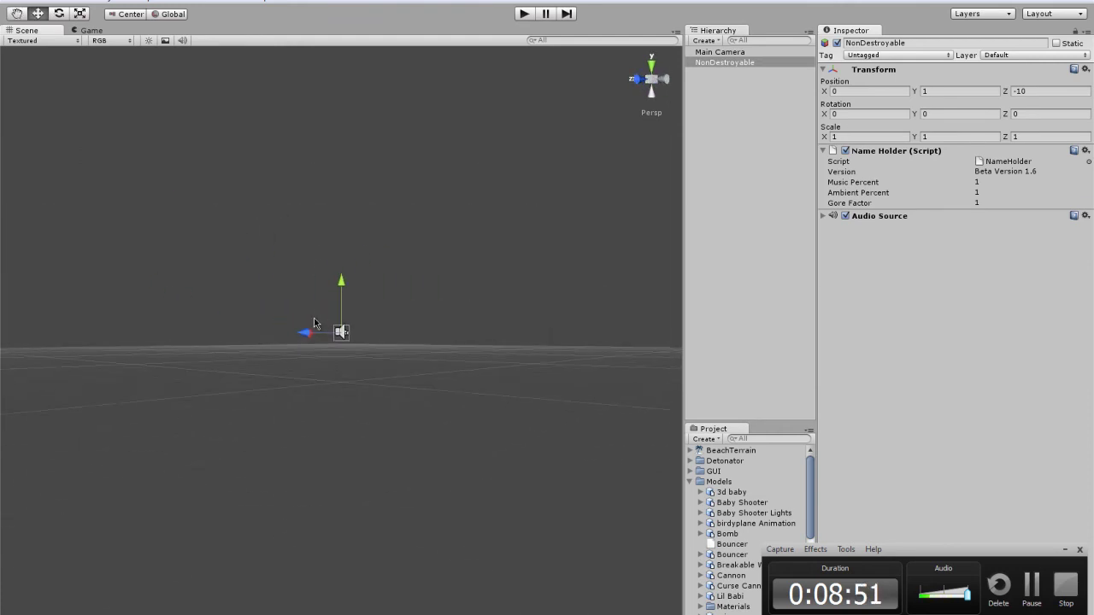
left_click_drag(332, 308, 714, 425, "alt")
Create an empty GameObject and a test cube in the scene.
left_click(94, 0)
left_click(100, 8)
left_click(92, 1)
mouse_move(129, 26)
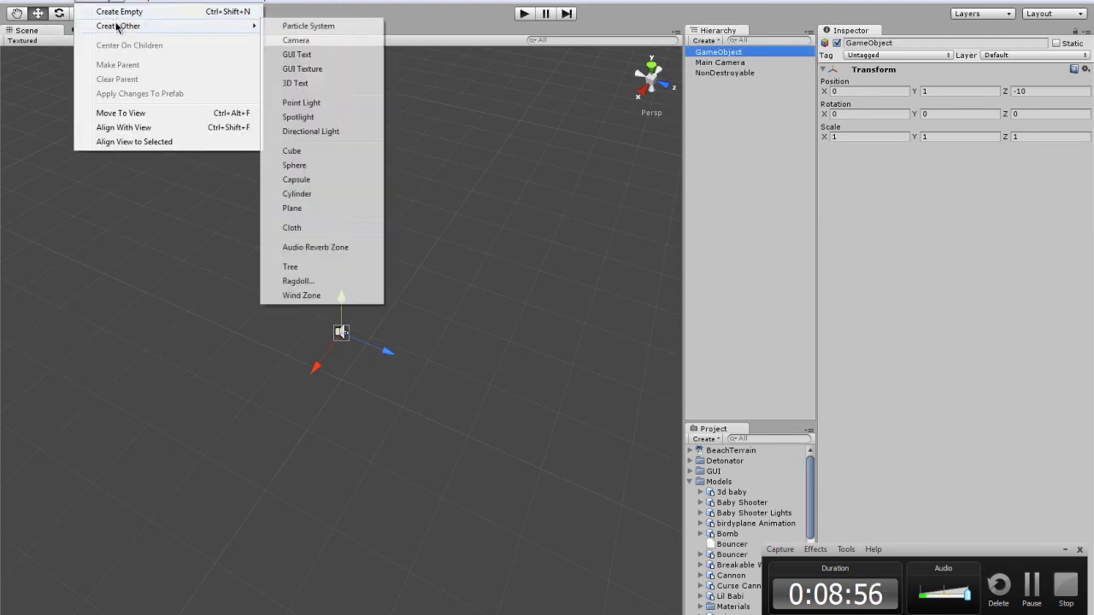
left_click(292, 151)
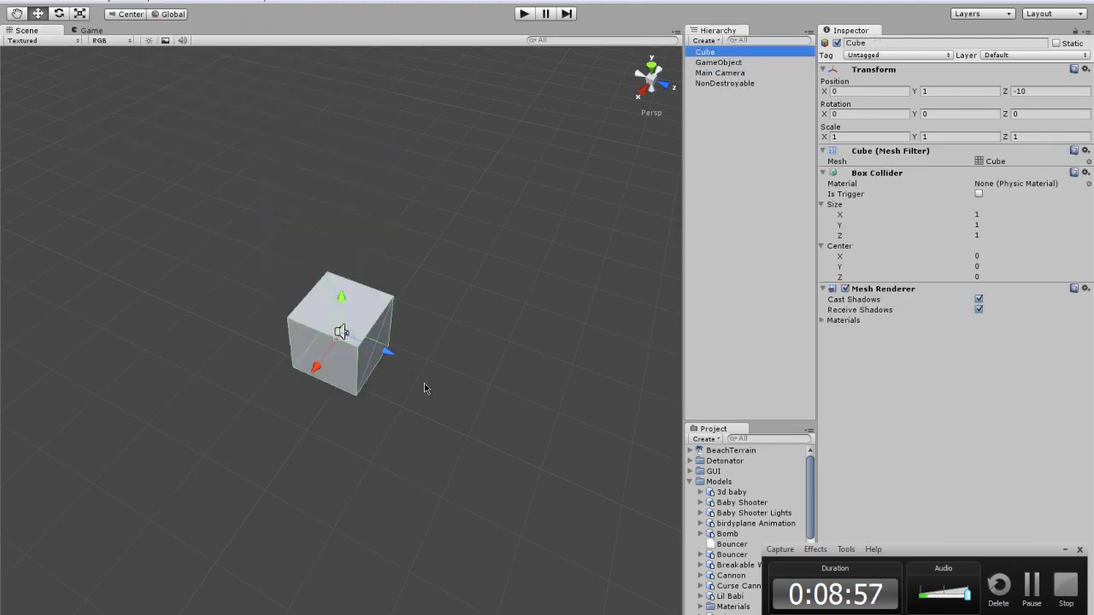
Move the cube along Z, frame it, and preview it through the game camera.
left_click_drag(387, 350, 675, 461)
key("f")
right_click_drag(482, 350, 285, 298, "alt")
left_click_drag(285, 298, 294, 250, "alt")
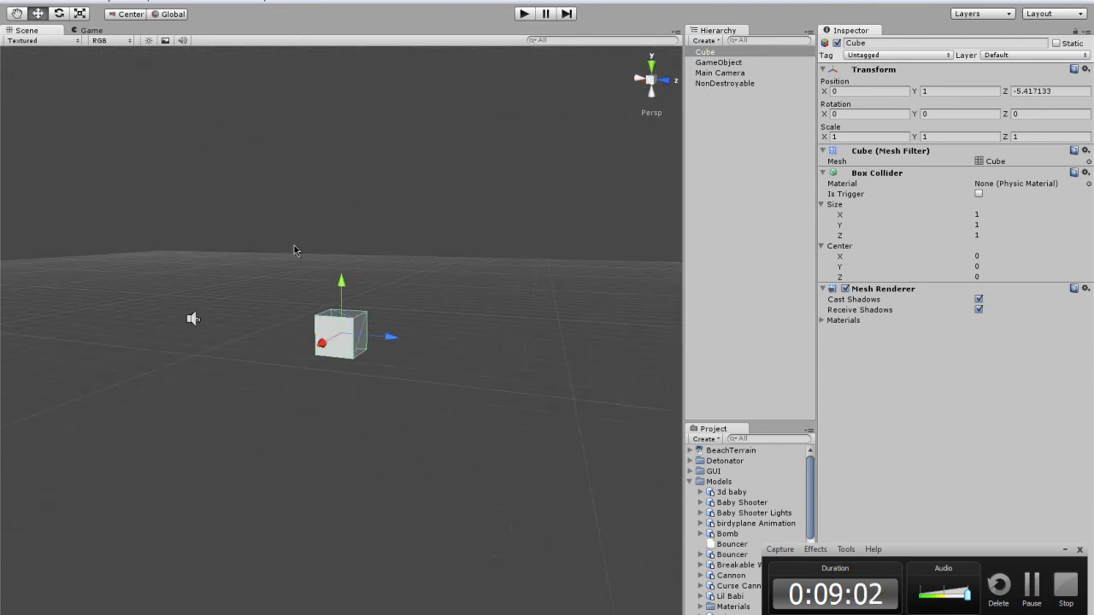
left_click(86, 30)
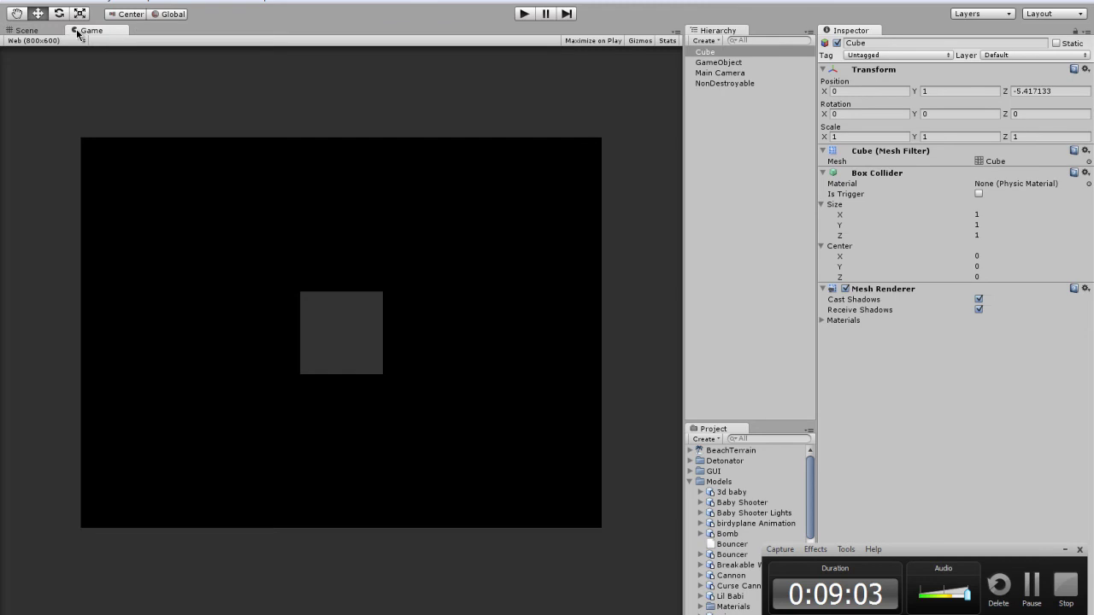
left_click(13, 32)
Frame the NonDestroyable object and inspect the Main Camera from a top view.
left_click(188, 317)
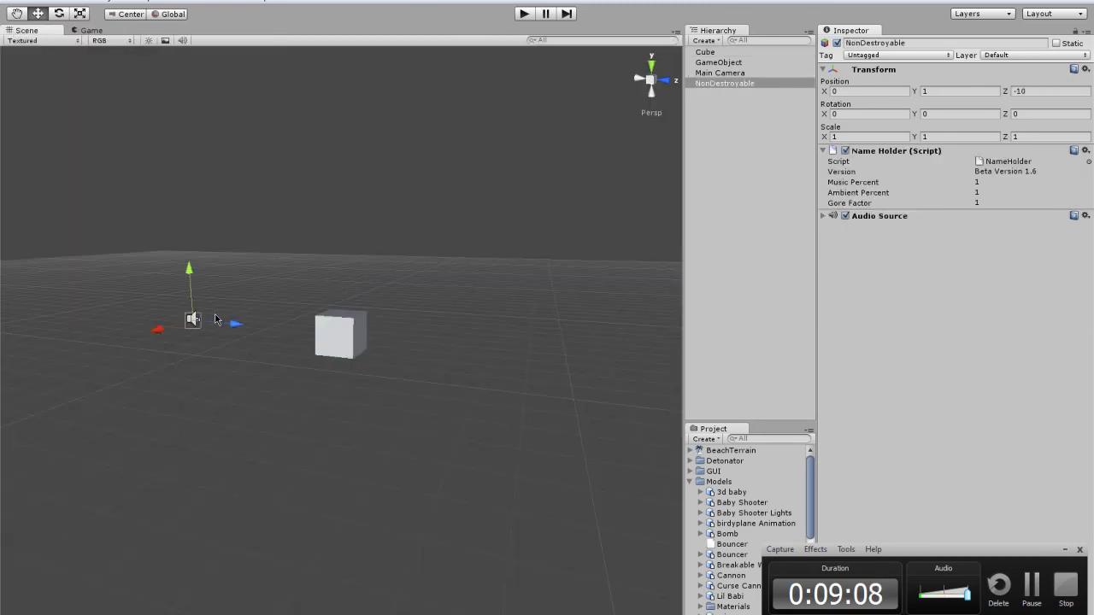
key("f")
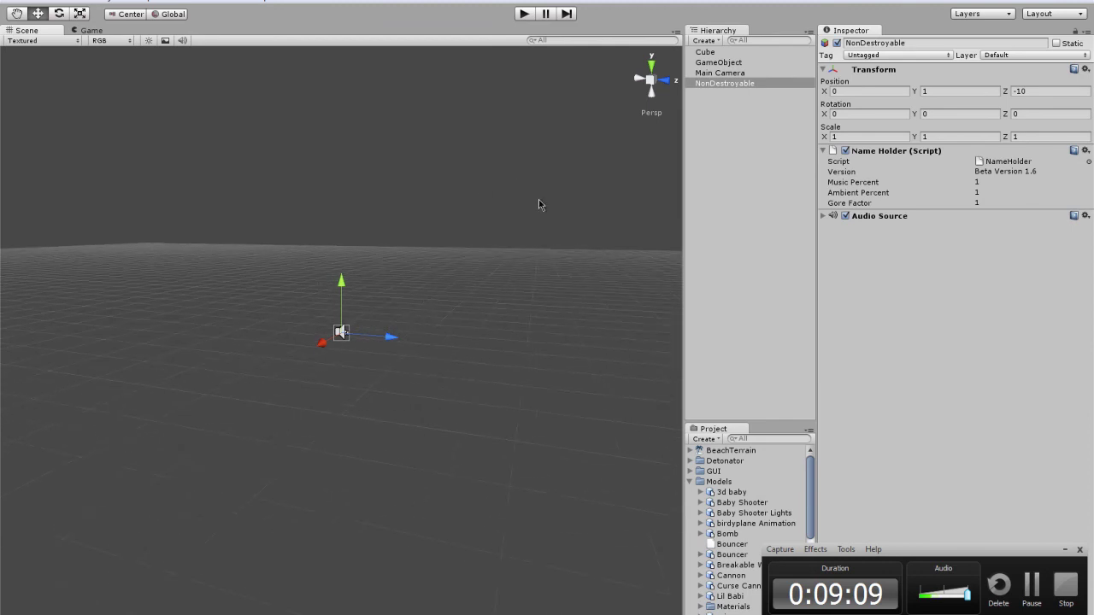
left_click(728, 74)
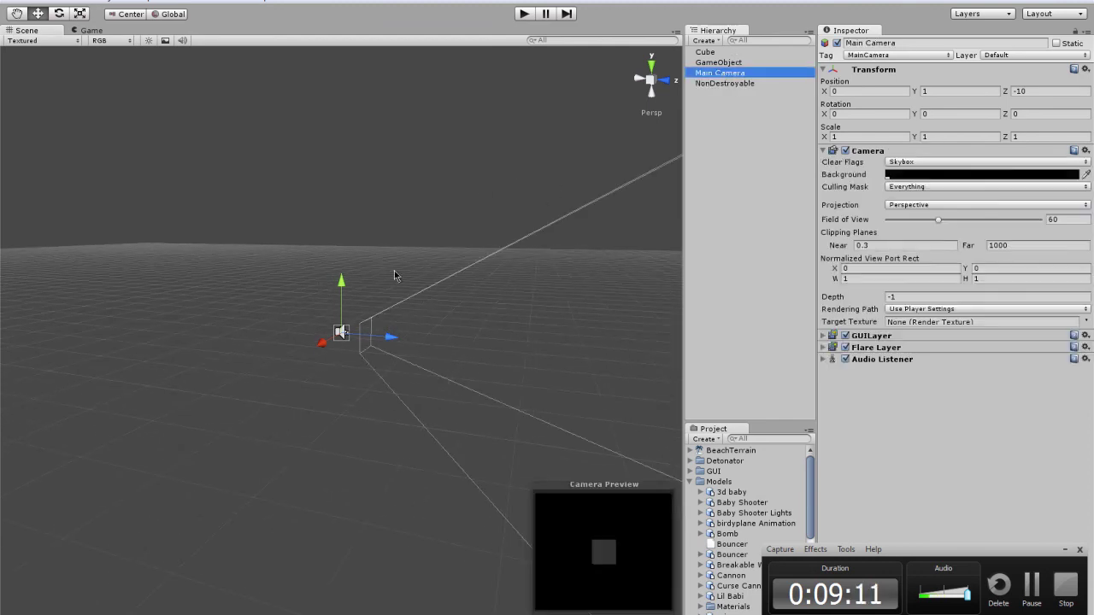
left_click(646, 81)
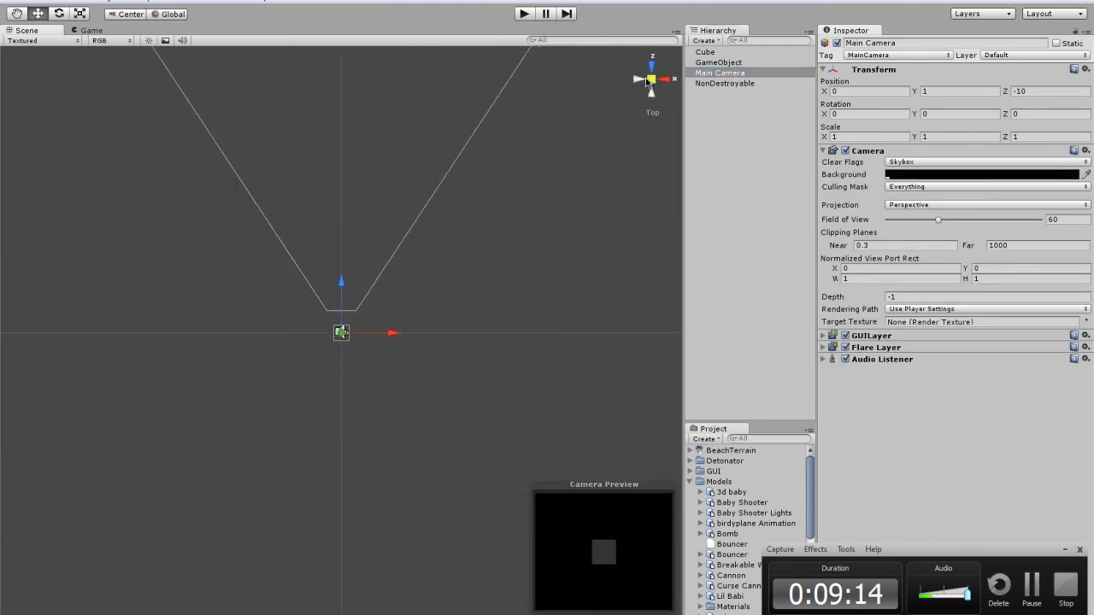
left_click_drag(654, 85, 355, 269, "alt")
left_click(508, 258)
Shift the cube right along X, check it in the Game view, then delete it and show the Game view.
left_click(582, 264)
key("f")
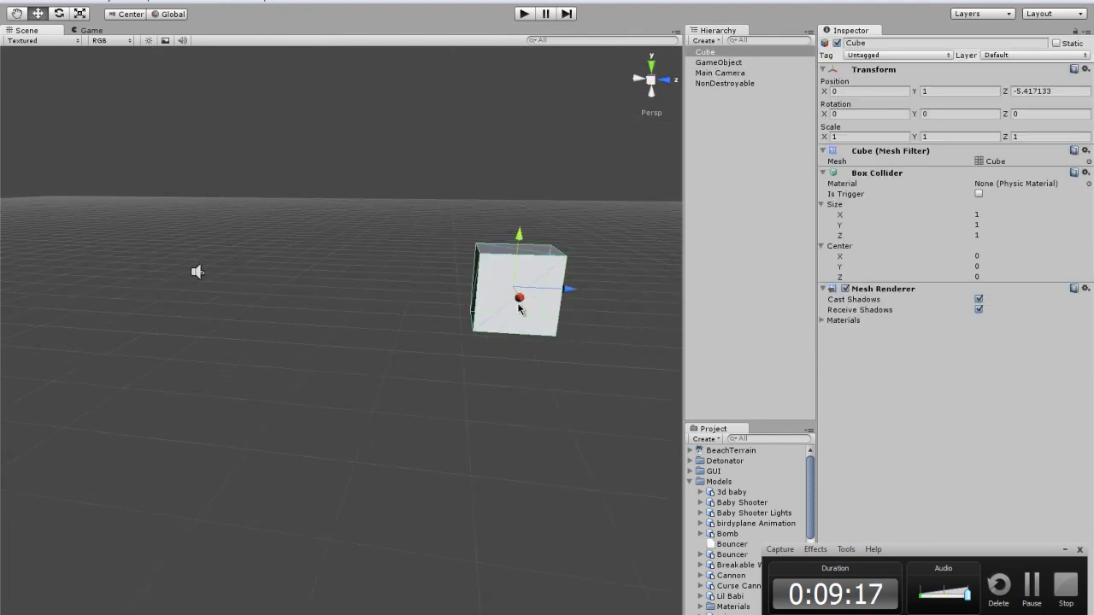
left_click_drag(540, 332, 566, 333)
left_click(93, 31)
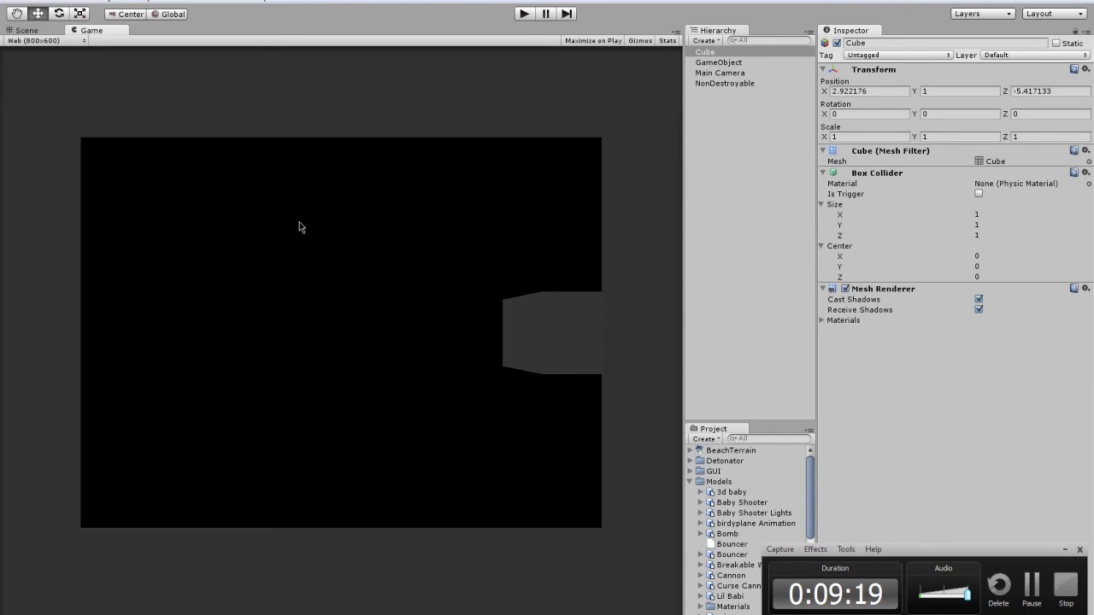
left_click(28, 31)
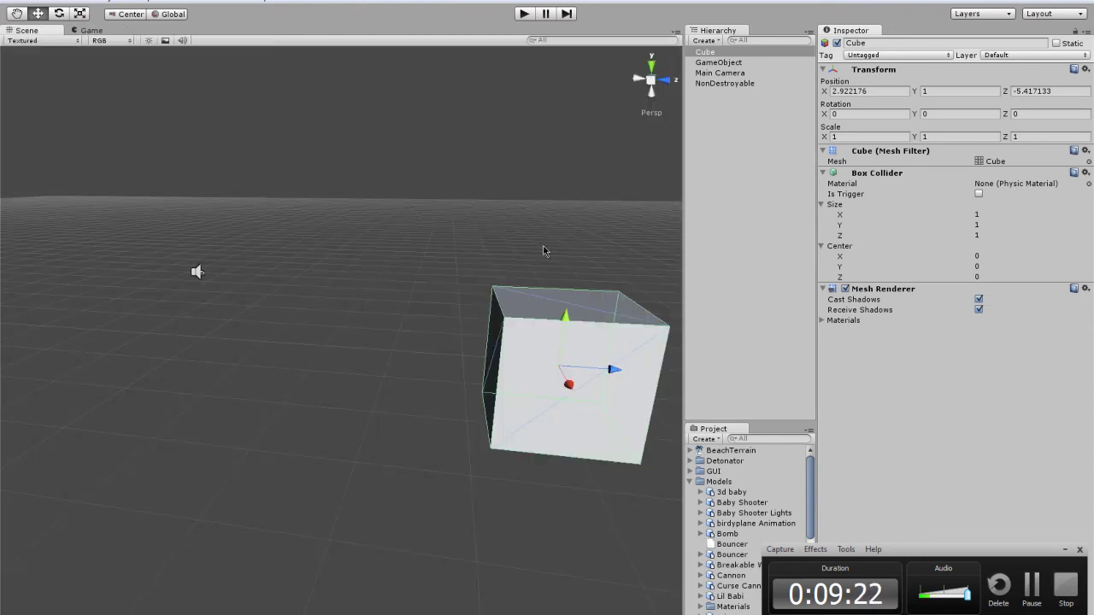
key("Delete")
left_click(108, 32)
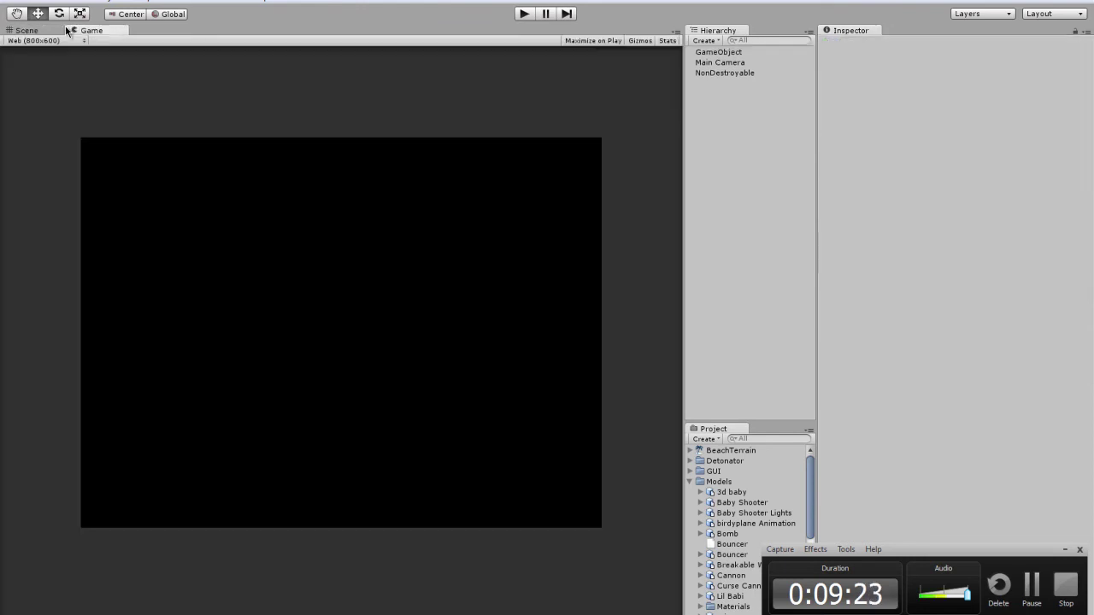
Keep the Game view at Web (800x600), run the game to its Choose a Username screen, then return to Scene view.
left_click(77, 40)
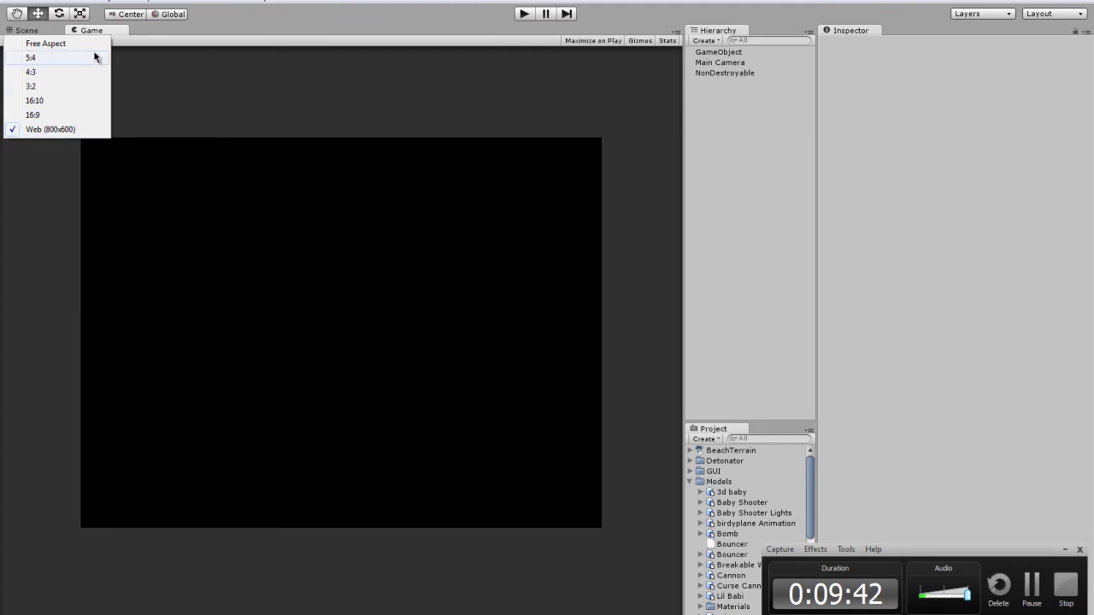
left_click(627, 93)
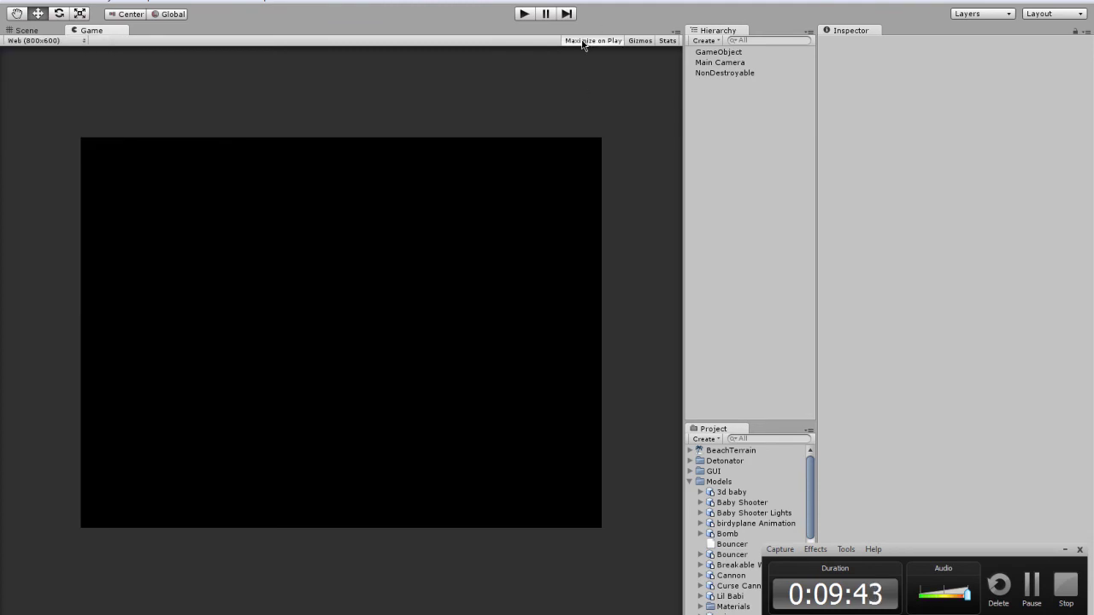
left_click(524, 14)
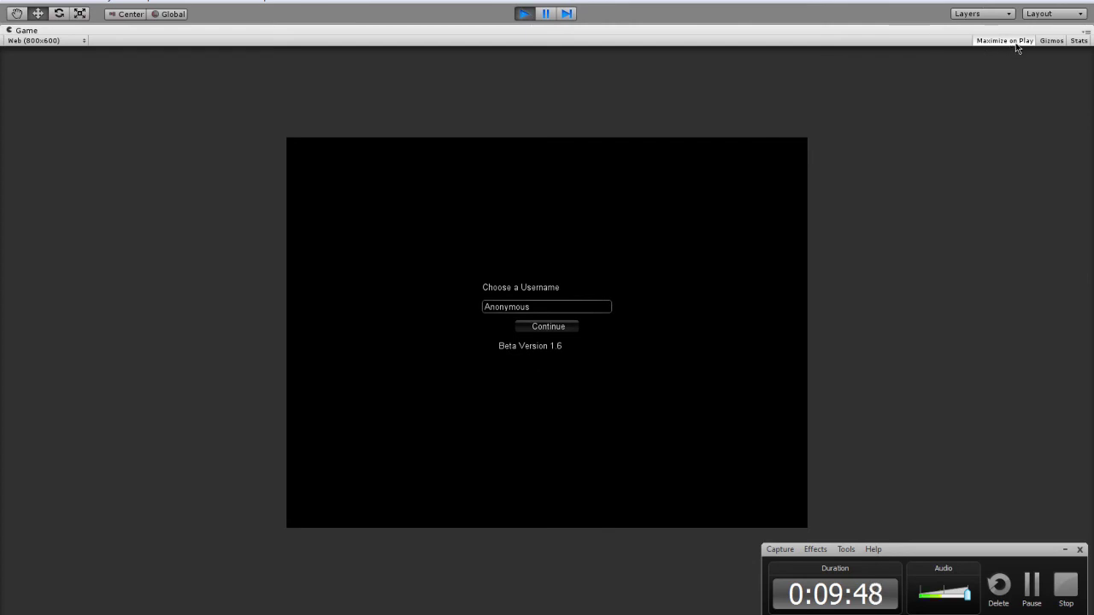
left_click(524, 14)
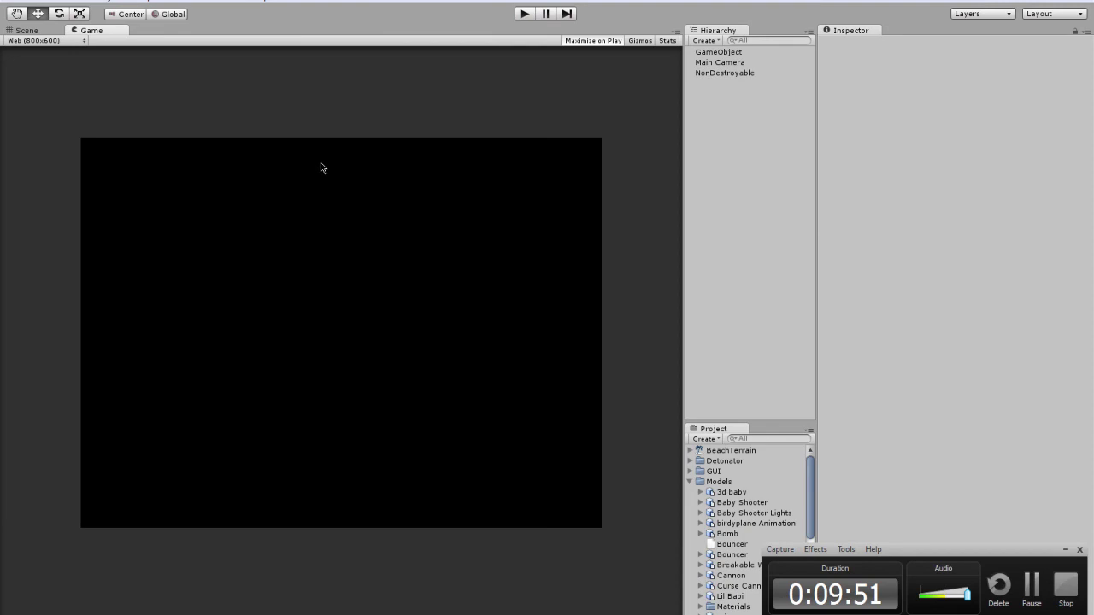
left_click(26, 30)
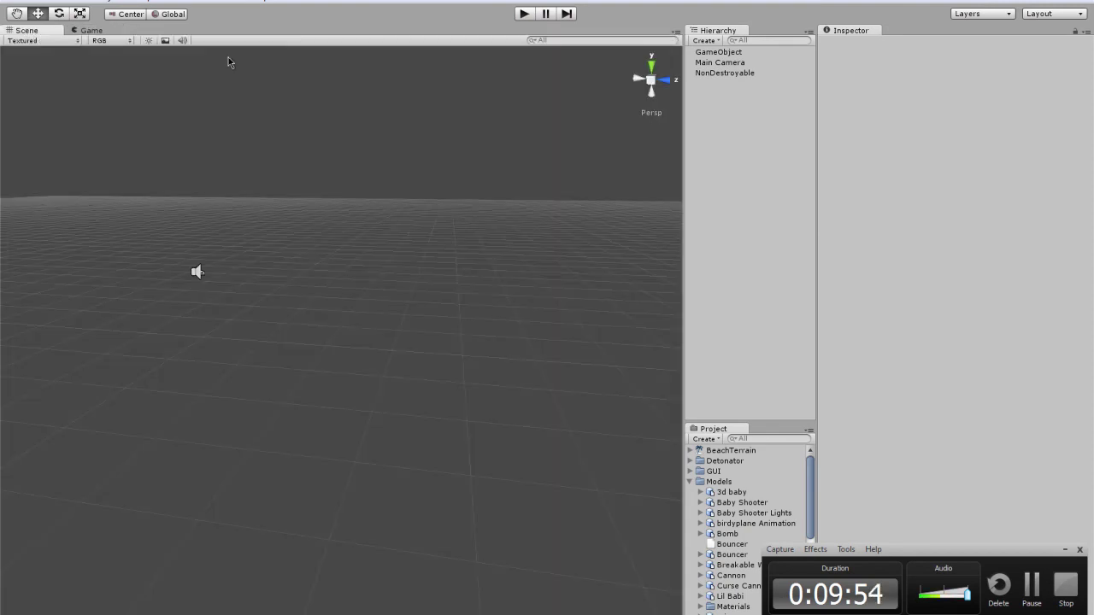
Compare NonDestroyable with the Main Camera, then move NonDestroyable back to Z -12.26603.
left_click(738, 74)
left_click(740, 63)
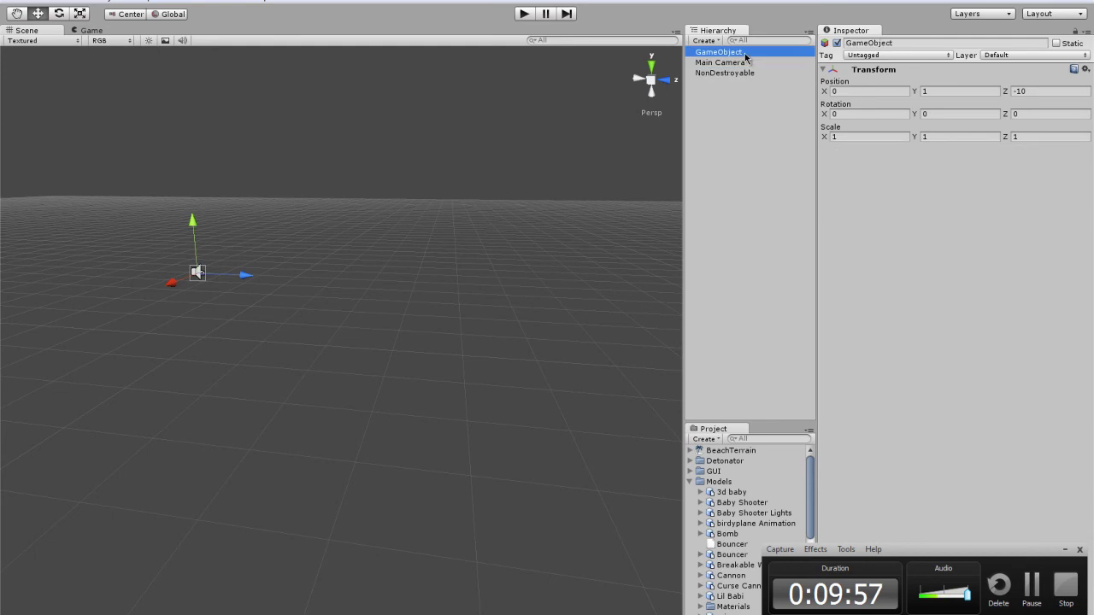
left_click(727, 74)
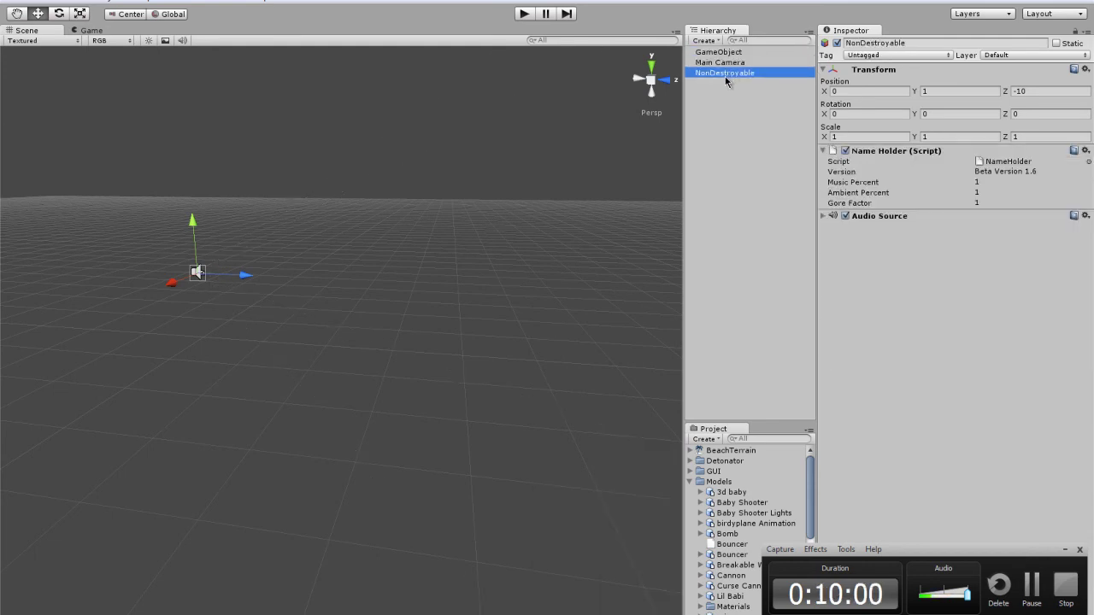
scroll(437, 179, "down", 10)
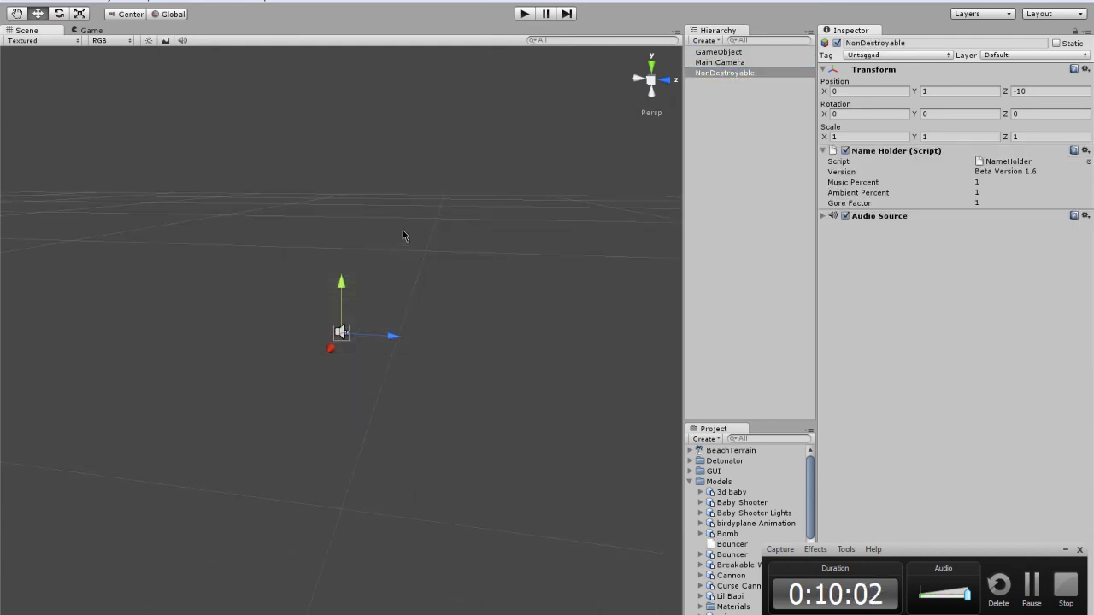
scroll(380, 244, "up", 10)
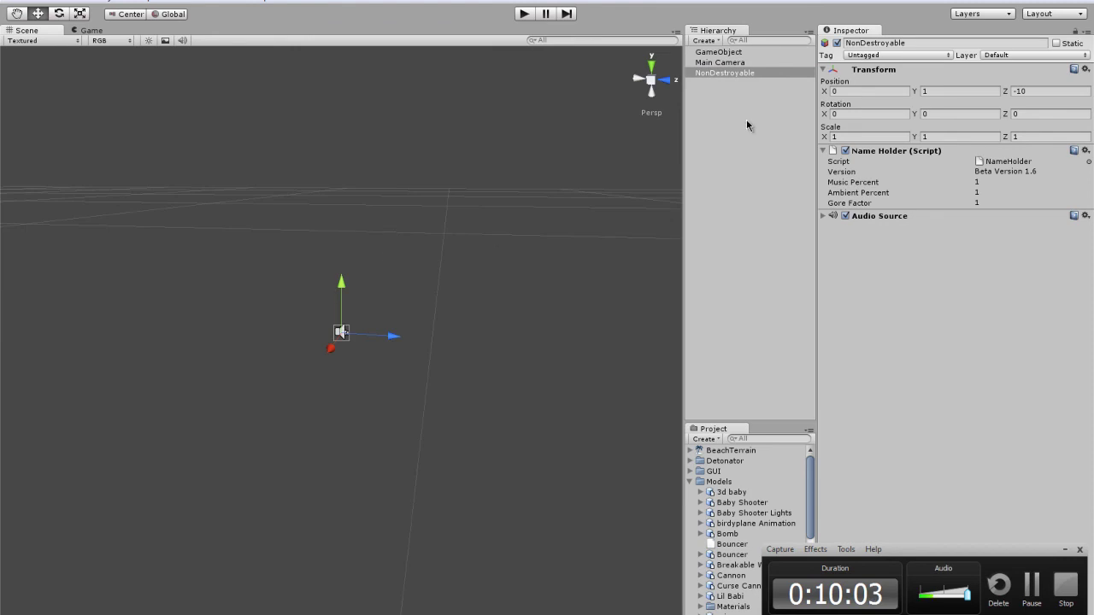
left_click(740, 65)
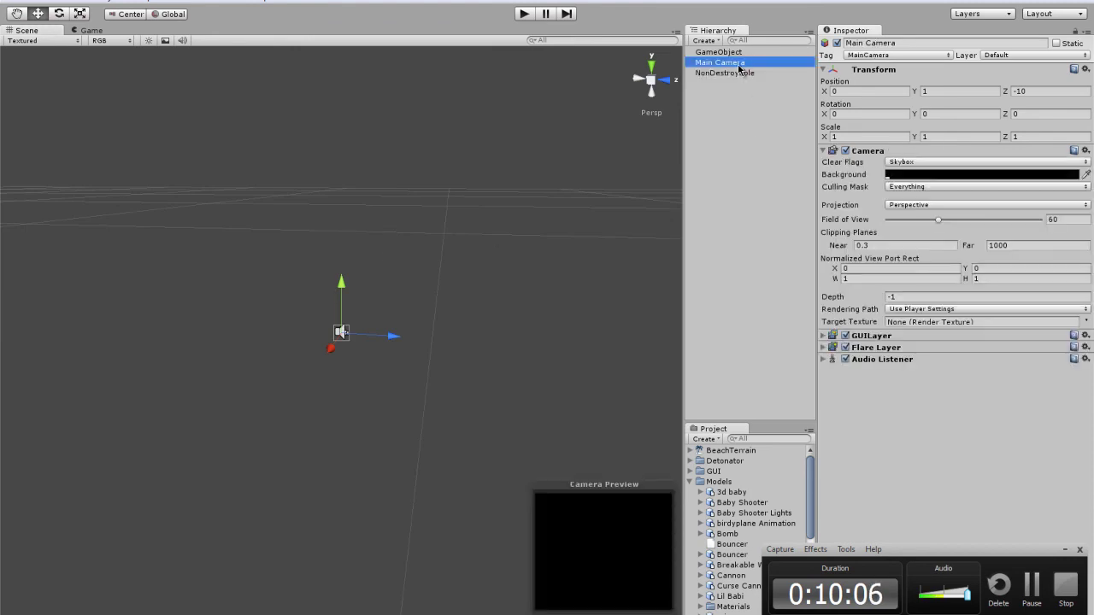
left_click(741, 73)
left_click_drag(391, 337, 308, 335)
key("f")
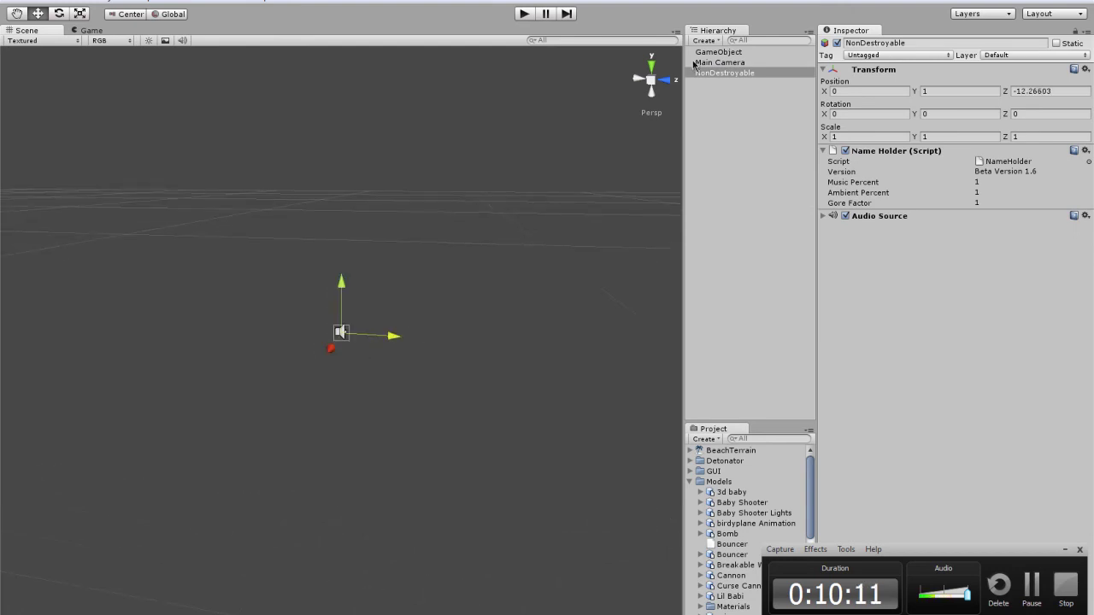
Move the GameObject back to Z -11.00022, then reselect the Main Camera.
left_click(740, 52)
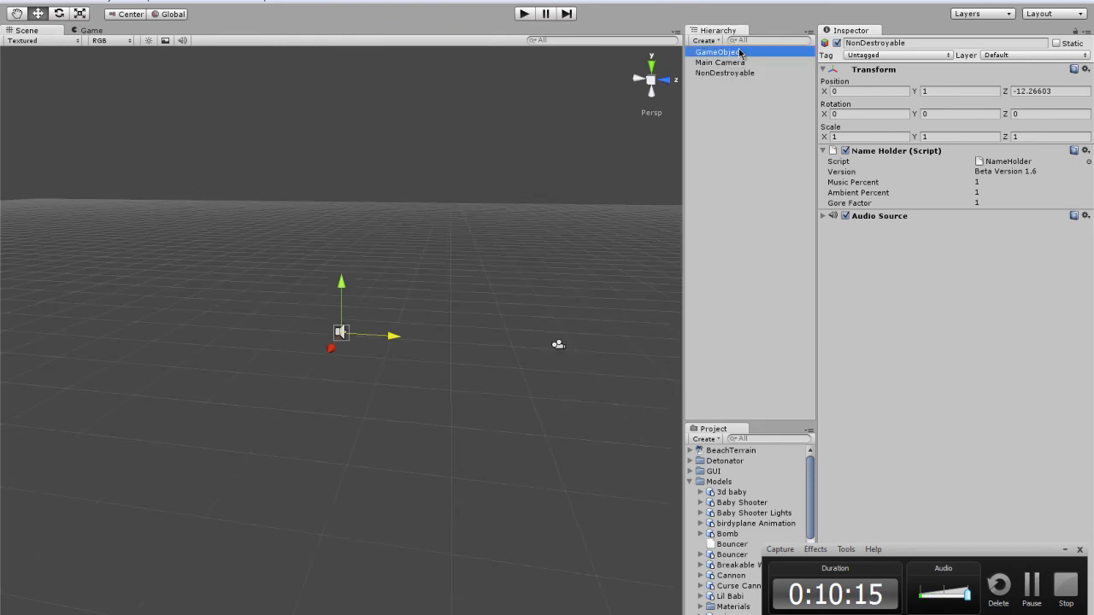
left_click_drag(614, 342, 404, 322)
key("f")
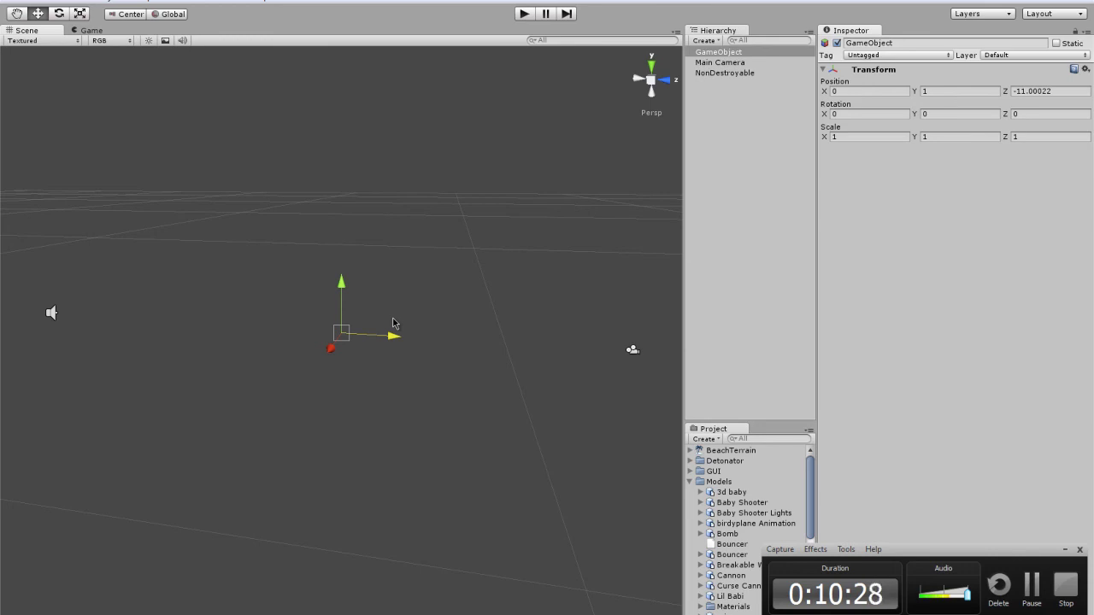
left_click(714, 73)
left_click(720, 63)
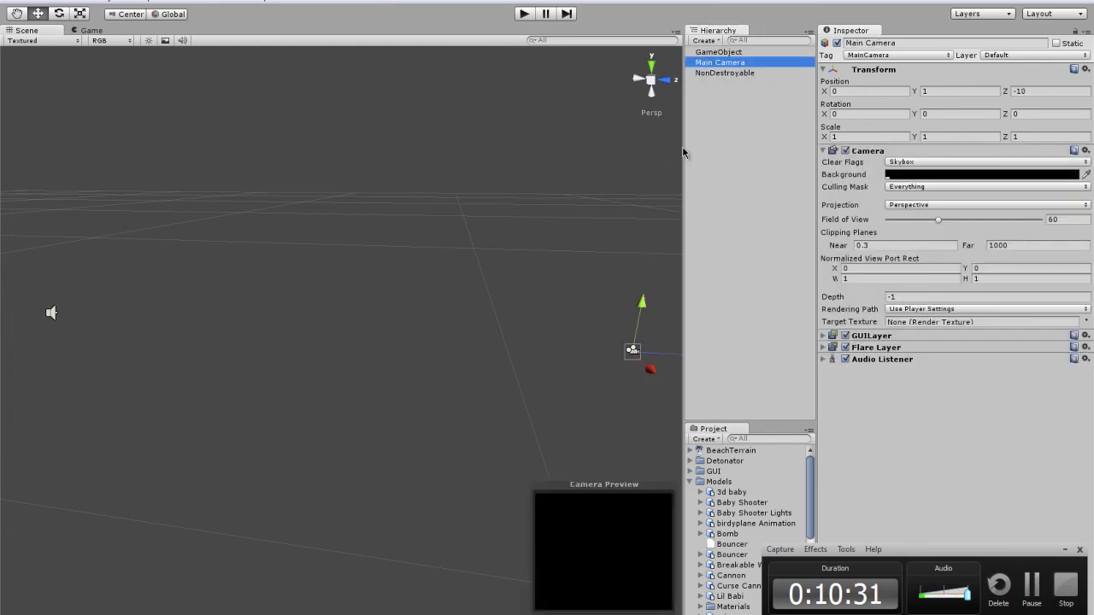
left_click(143, 1)
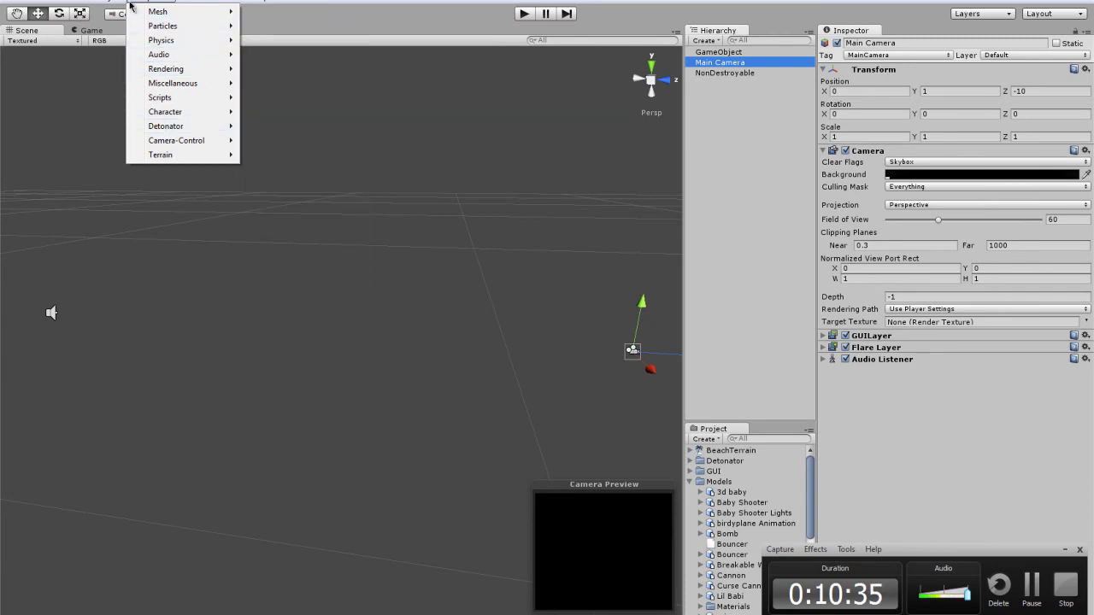
Add an Interactive Cloth plane from Create Other, then delete it.
mouse_move(96, 1)
mouse_move(115, 26)
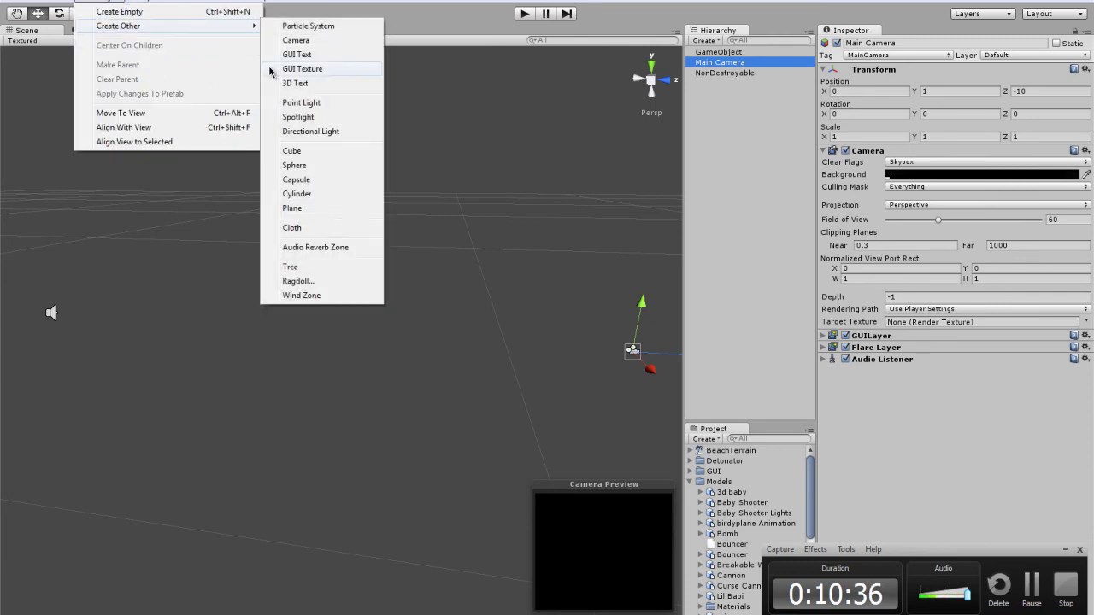
left_click(316, 229)
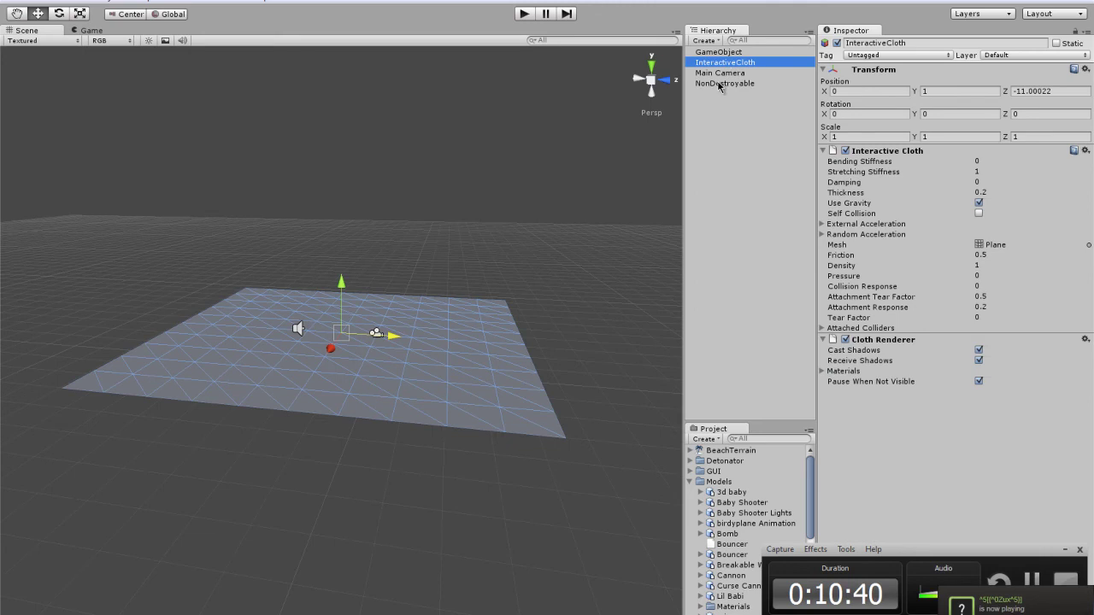
key("Delete")
Select the Main Camera and collapse its Camera component in the Inspector.
left_click(708, 53)
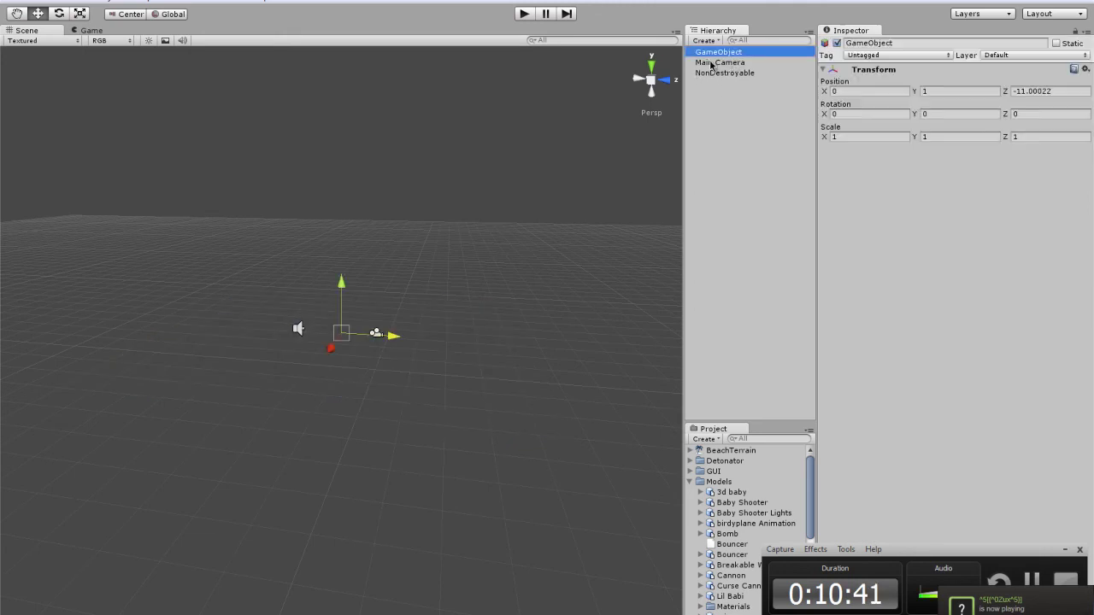
left_click(721, 73)
left_click(719, 62)
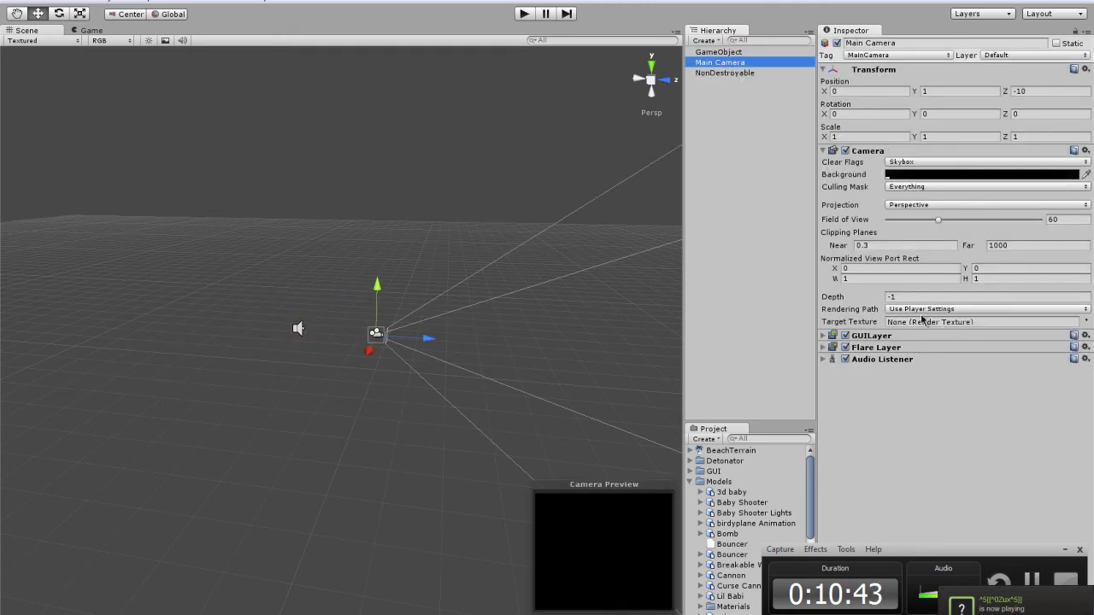
left_click(824, 150)
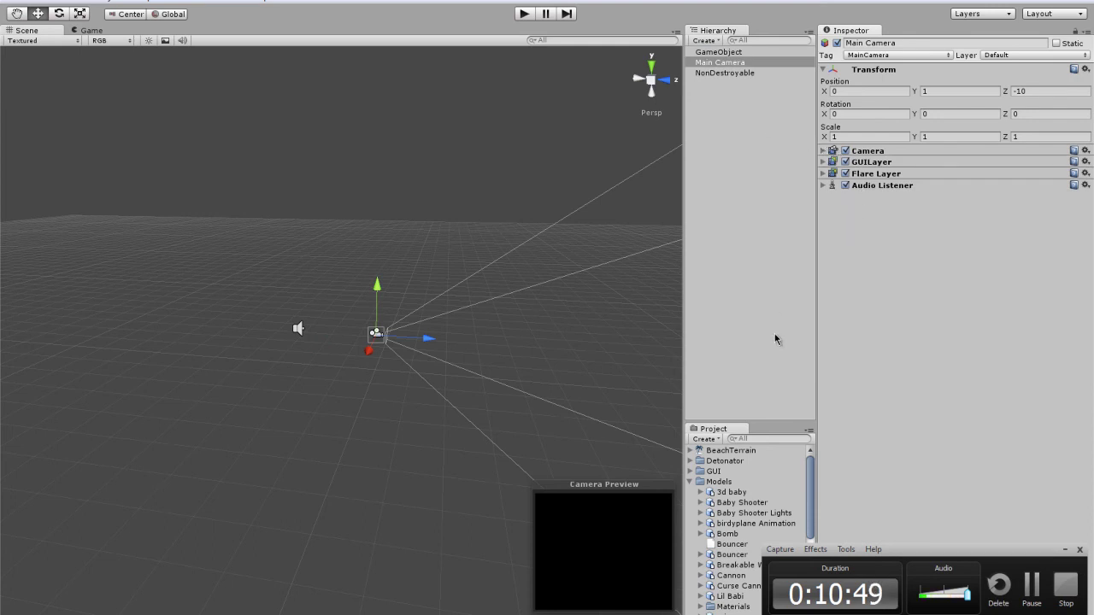
scroll(724, 521, "down", 3)
scroll(719, 491, "up", 3)
left_click(725, 73)
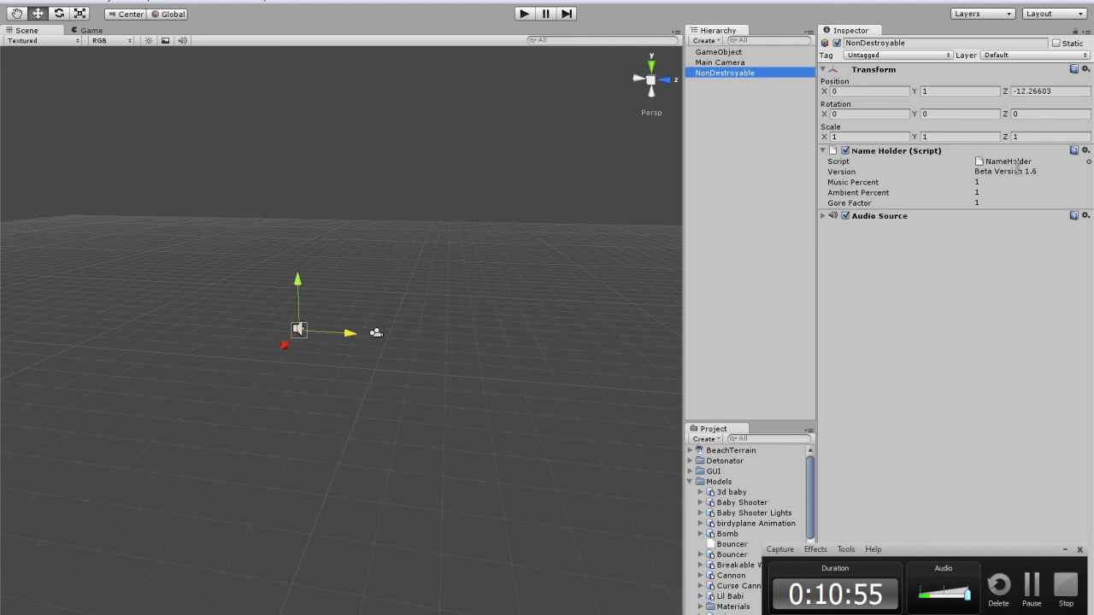
double_click(1009, 161)
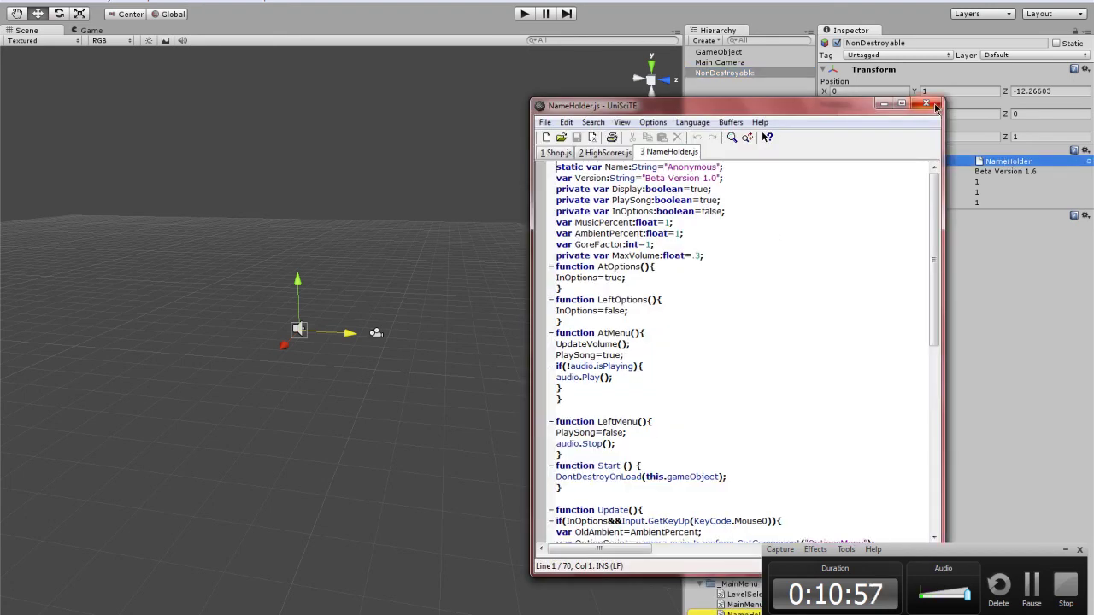
left_click(934, 105)
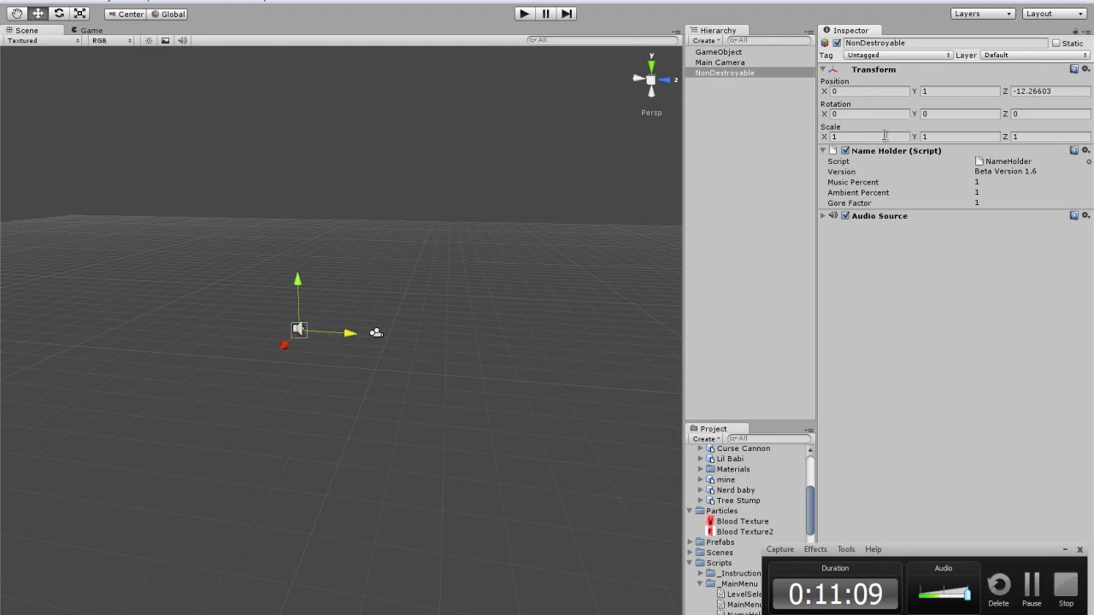
Expand NonDestroyable's Audio Source, then show the Nerd baby model's FBX import settings (Scale Factor 1).
left_click(823, 218)
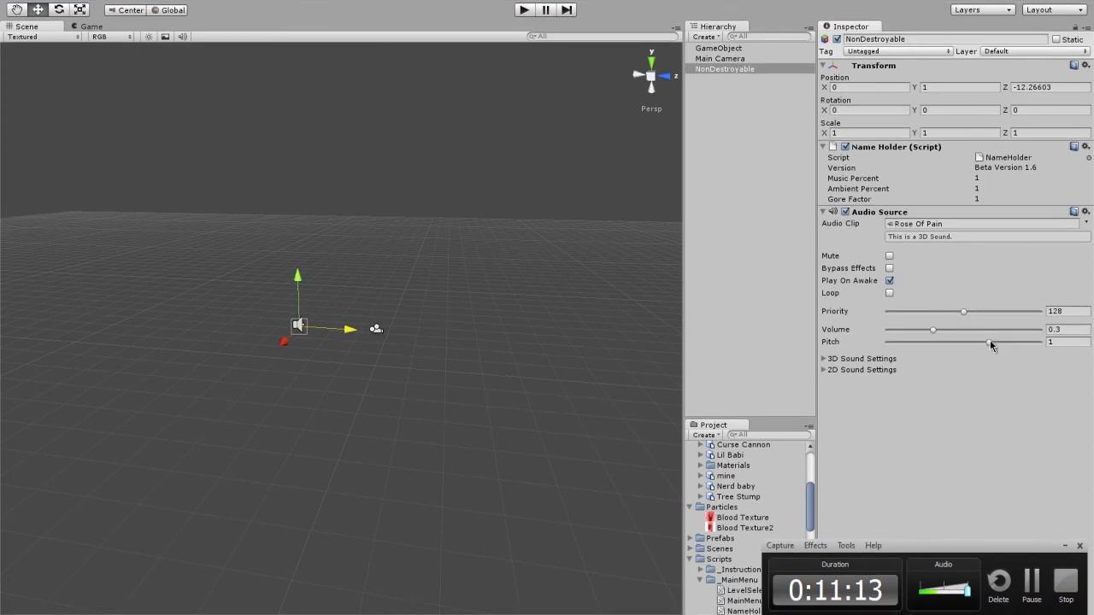
left_click(735, 486)
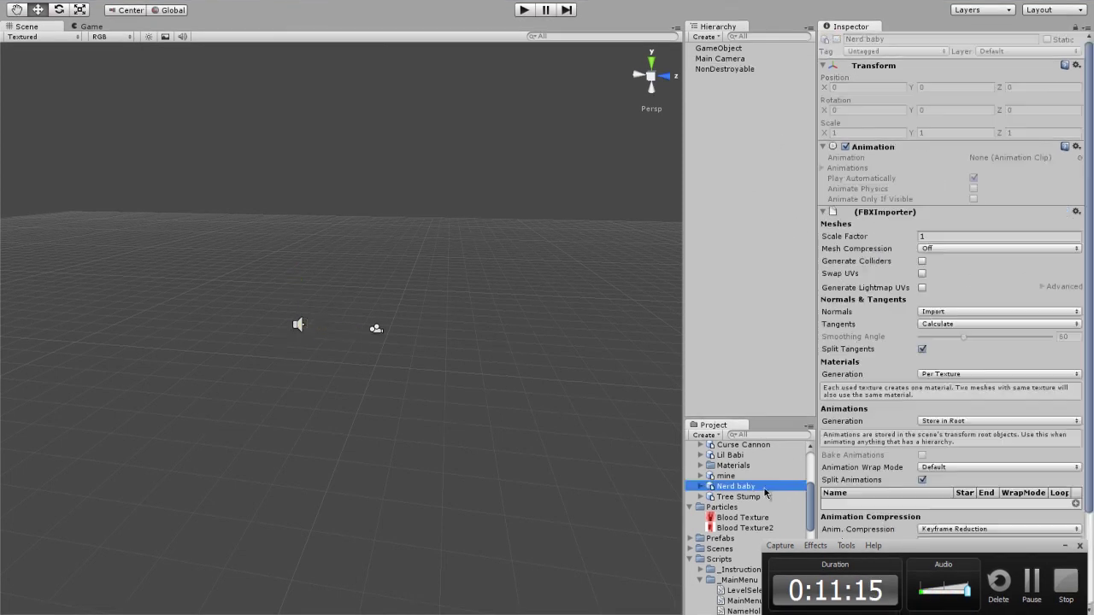
scroll(735, 484, "up", 5)
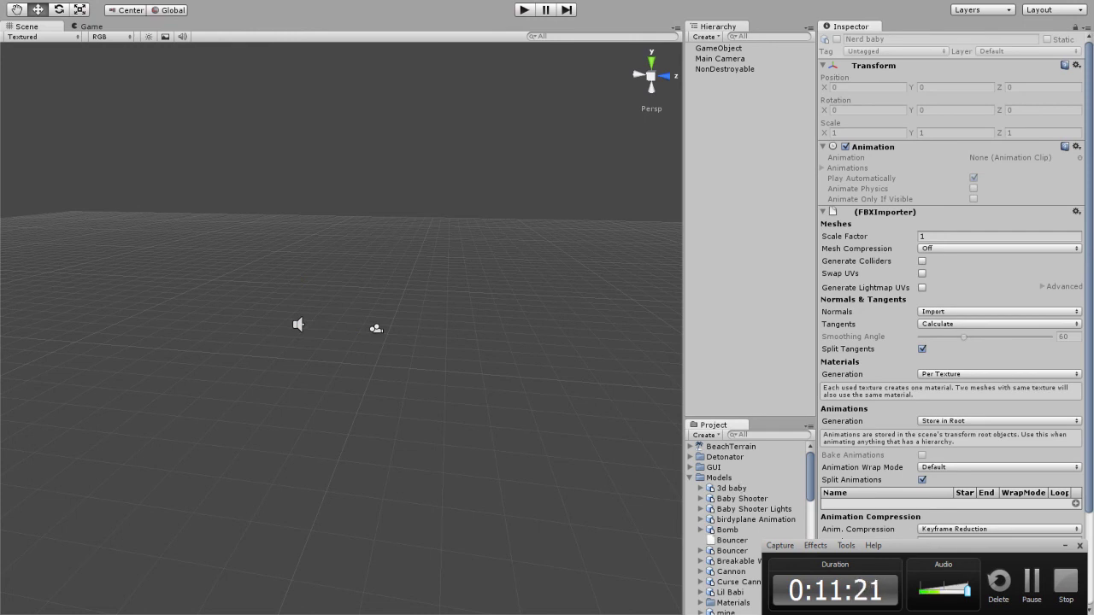
mouse_move(513, 613)
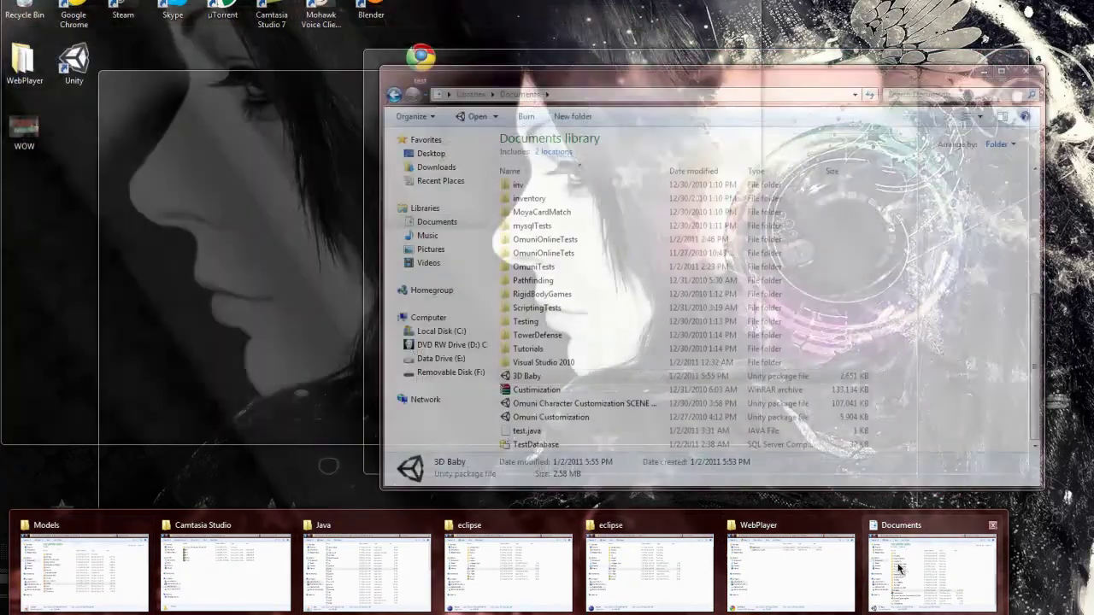
In Explorer, open the BabyCannon project, select its folders, and open the 17-item Assets folder.
left_click(903, 586)
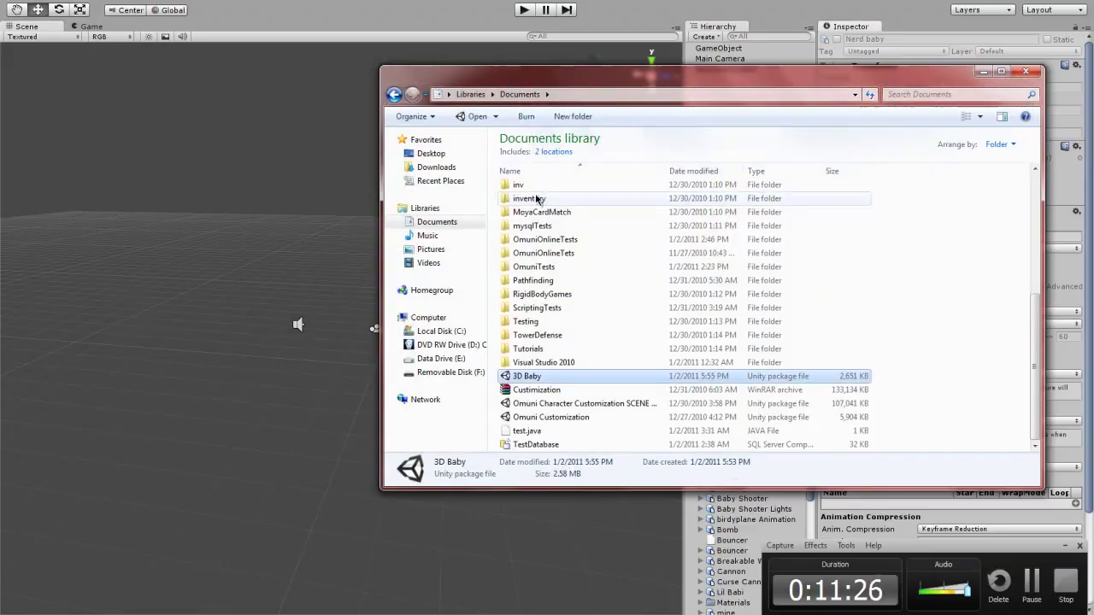
scroll(598, 325, "up", 5)
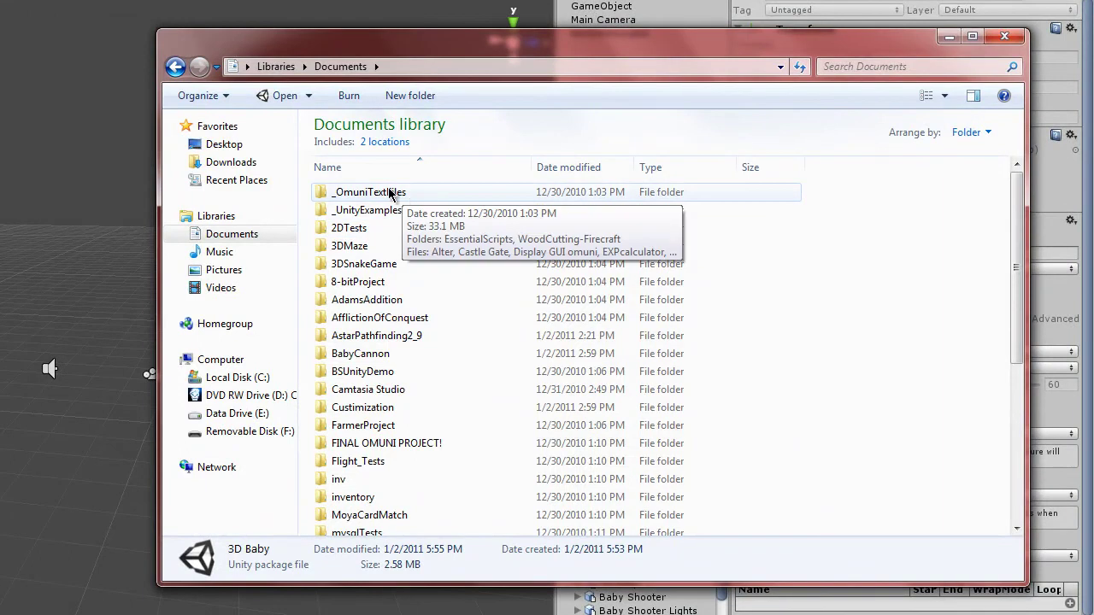
double_click(382, 352)
left_click_drag(413, 326, 422, 85)
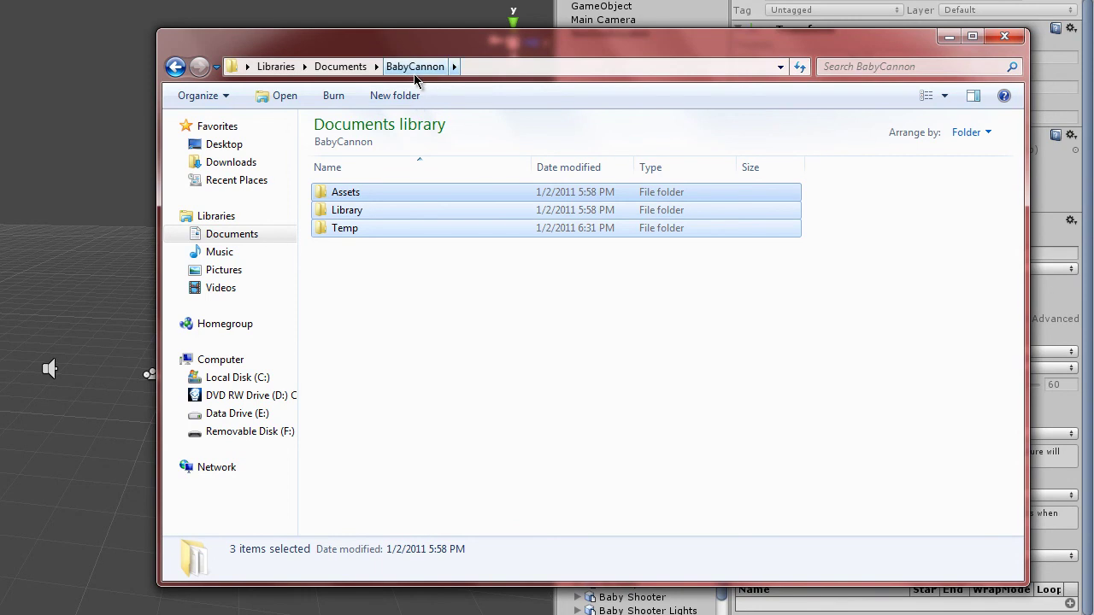
left_click_drag(369, 312, 366, 191)
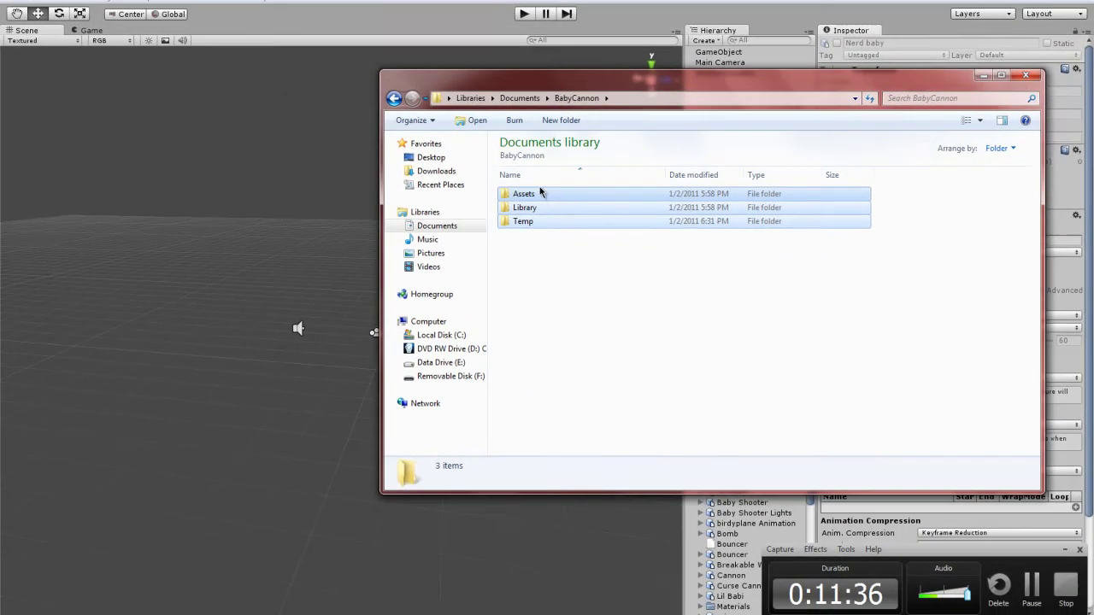
left_click_drag(532, 246, 536, 211)
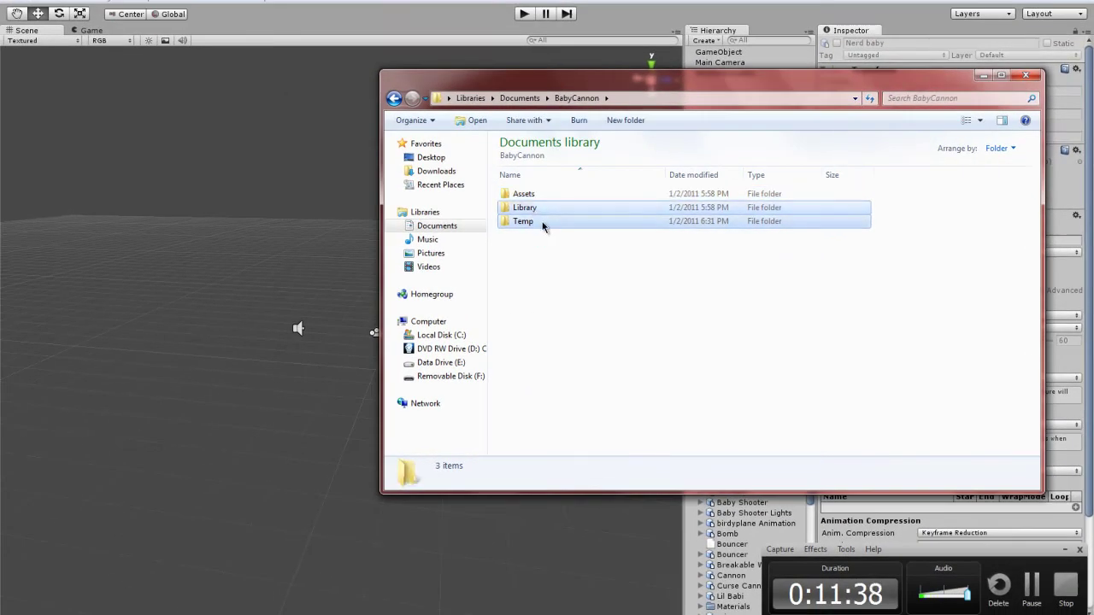
double_click(548, 195)
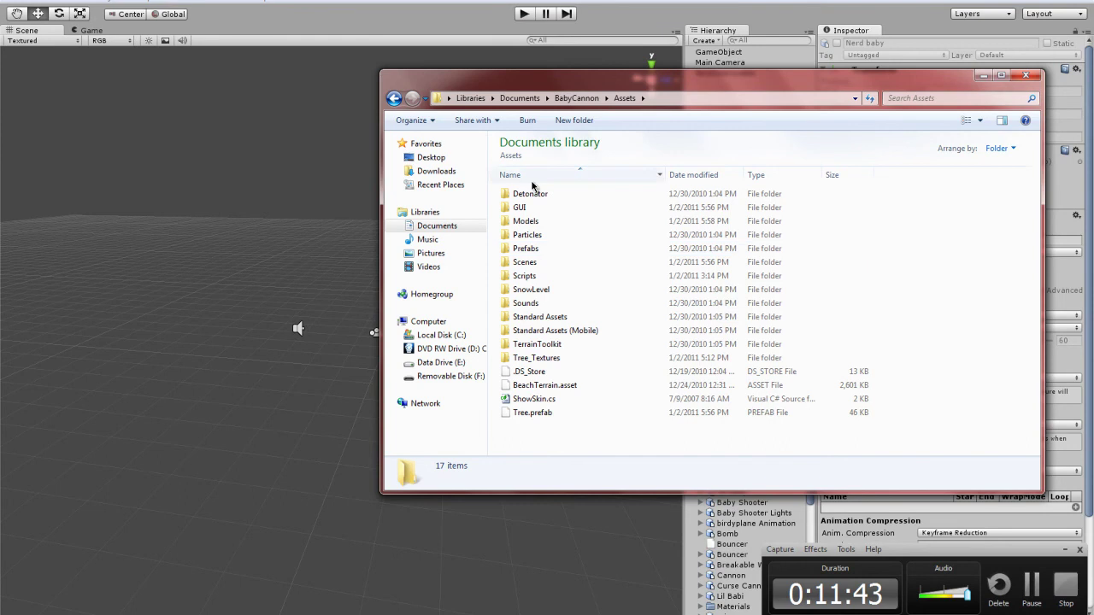
Select the Detonator folder, return to Unity, and collapse the Models folder.
left_click(542, 195)
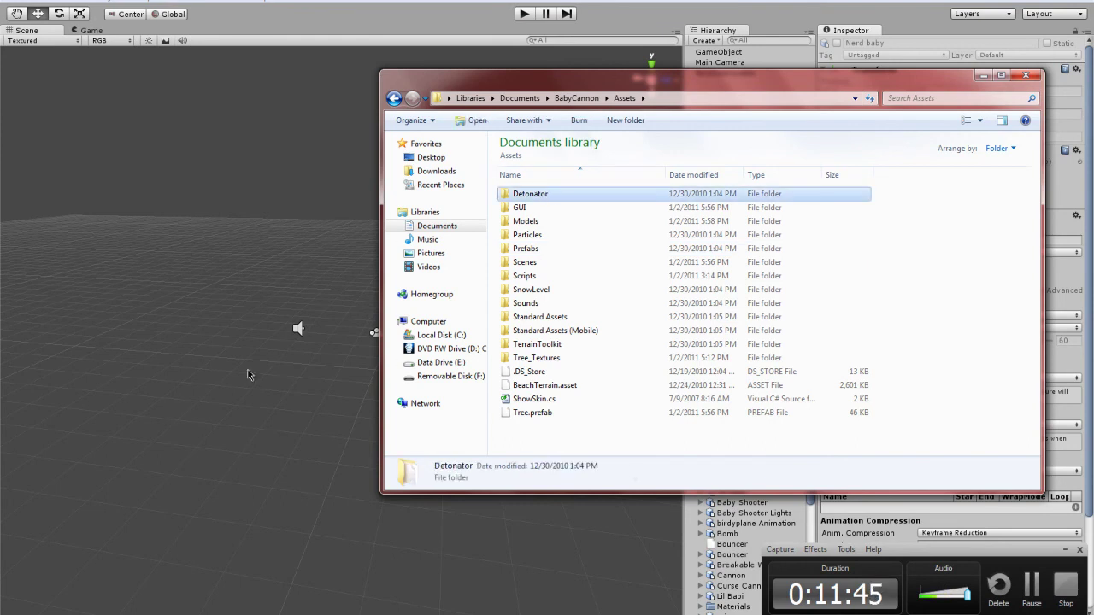
left_click(719, 565)
left_click(695, 492)
left_click(690, 482)
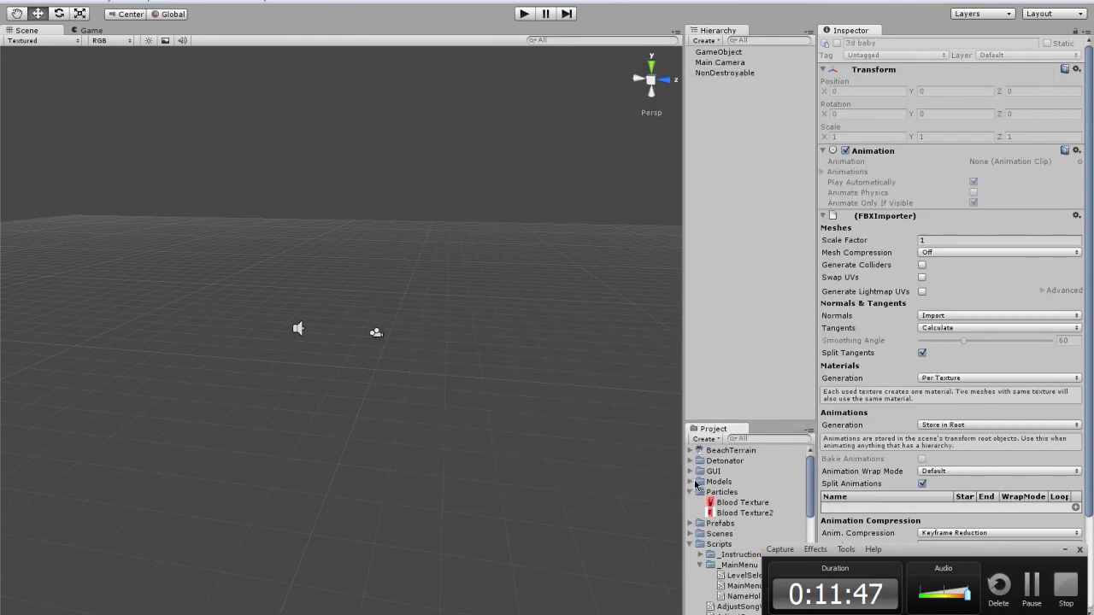
Collapse the Particles and Scripts folders, leaving only top-level assets from BeachTerrain to Tree_Textures.
left_click(691, 493)
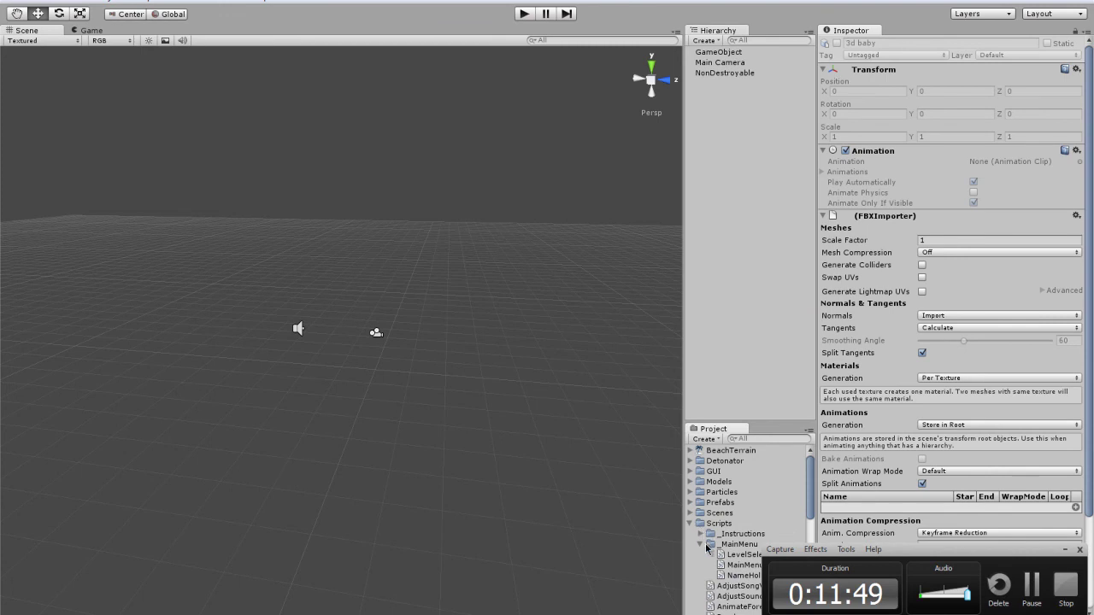
left_click(707, 545)
right_click(717, 545)
left_click(698, 546)
left_click(692, 534)
left_click(691, 524)
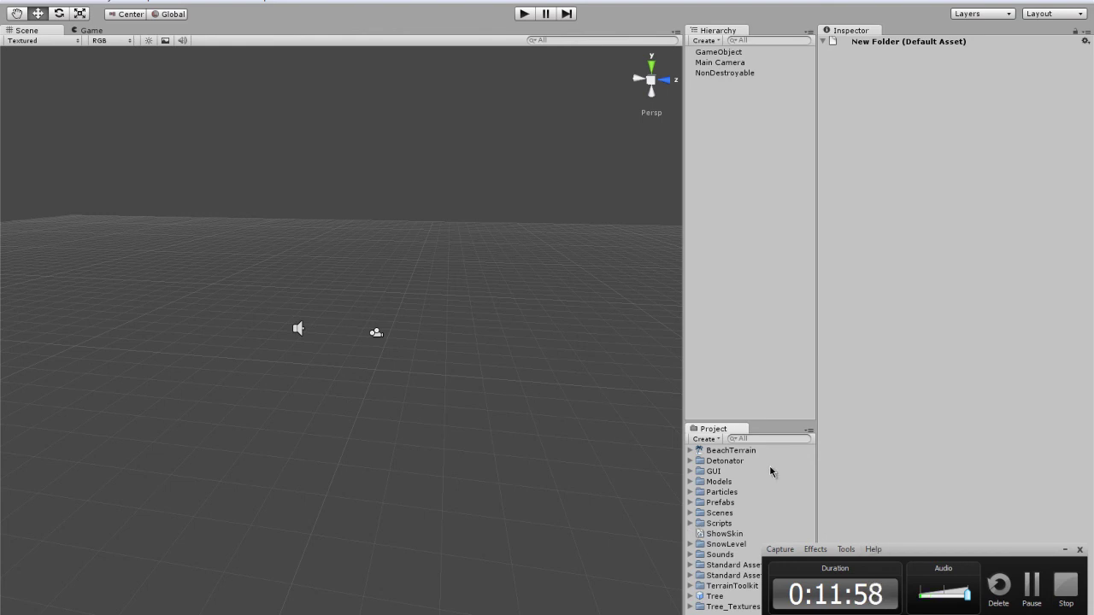
left_click_drag(284, 296, 366, 303, "alt")
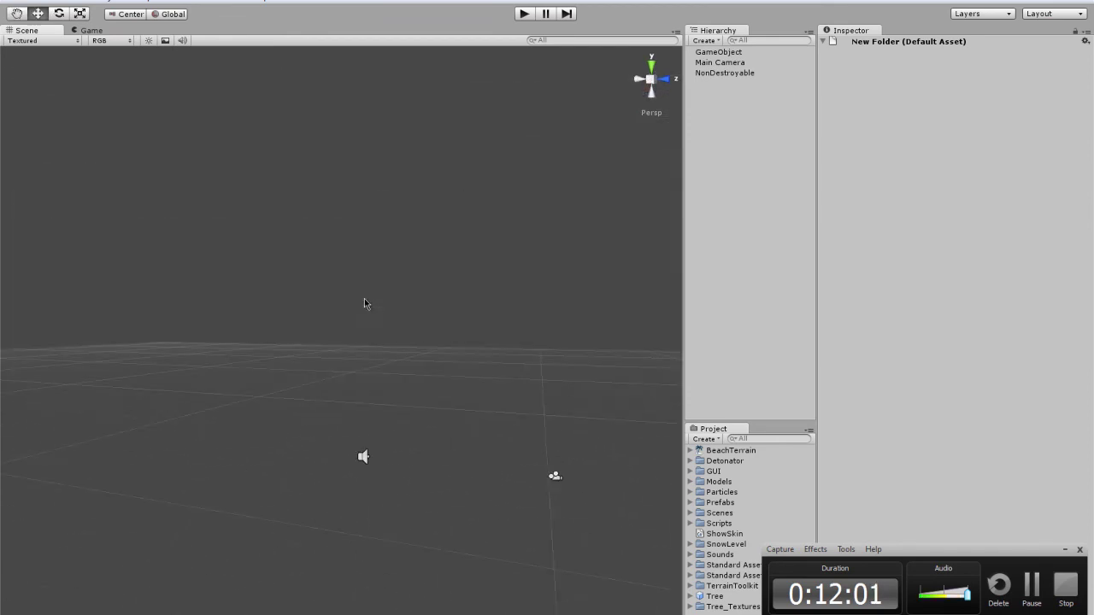
left_click(86, 2)
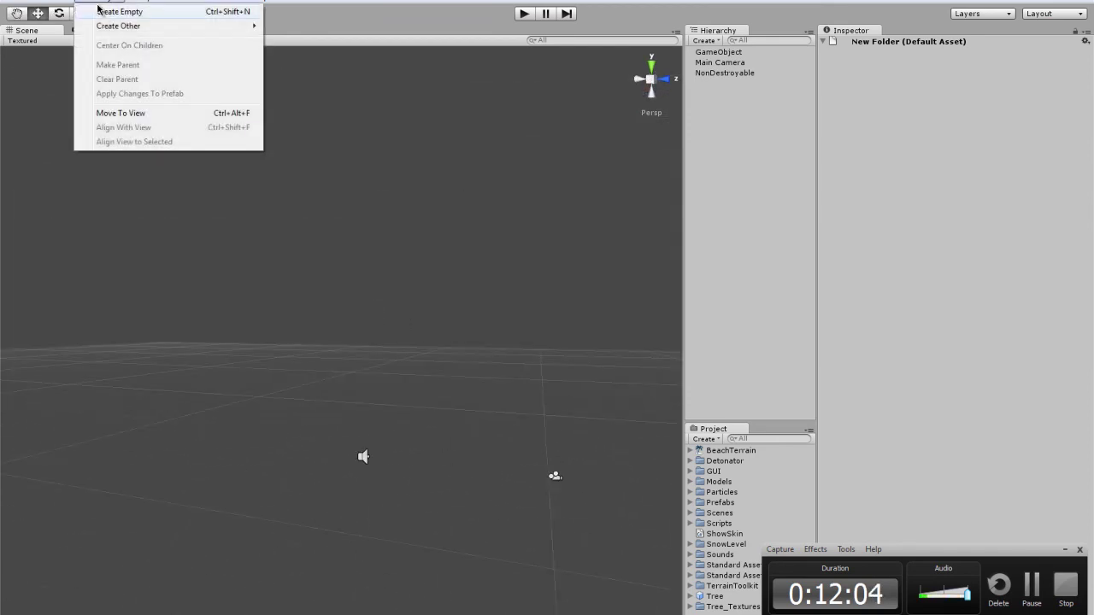
mouse_move(130, 30)
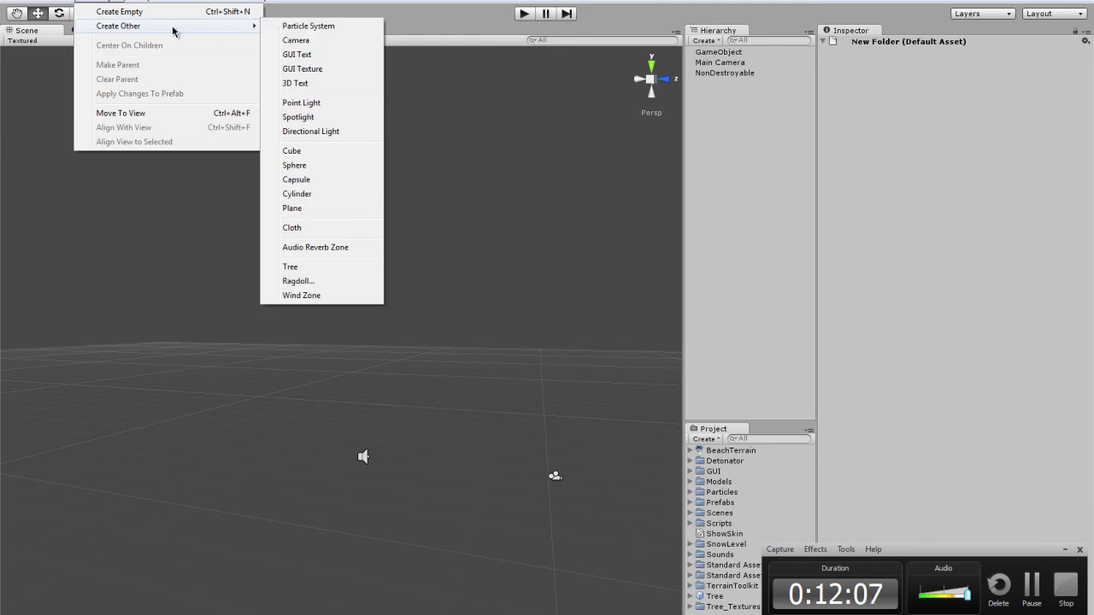
mouse_move(17, 2)
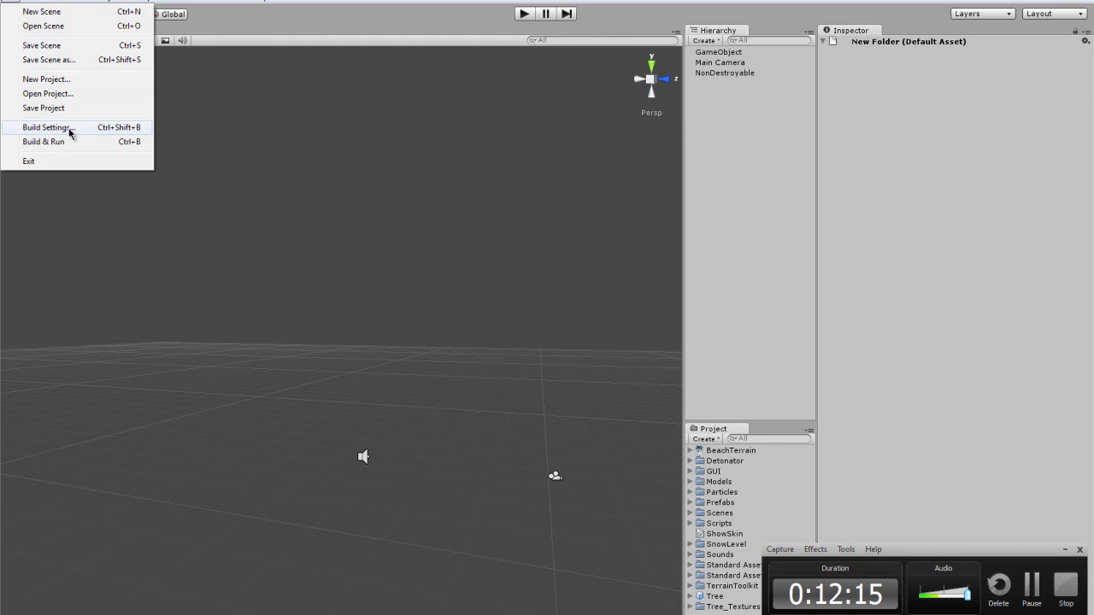
mouse_move(34, 3)
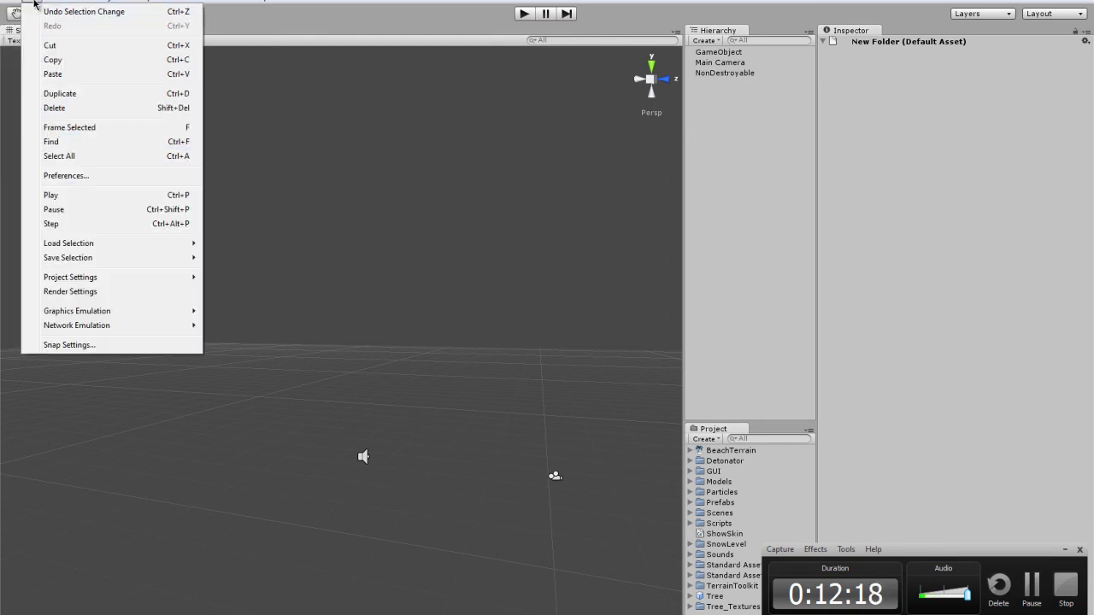
mouse_move(107, 3)
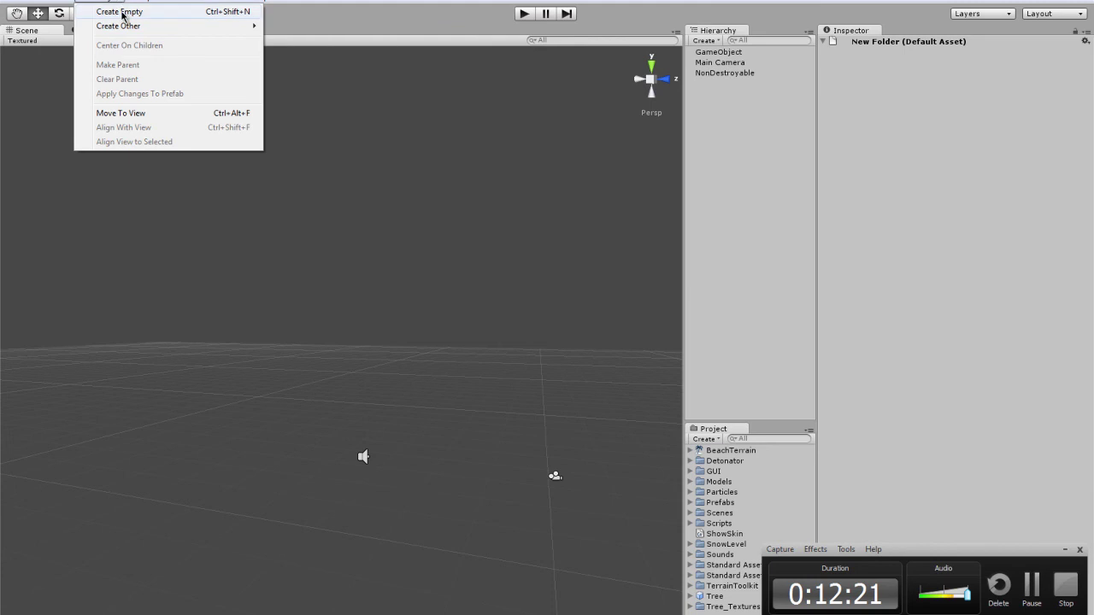
mouse_move(127, 25)
mouse_move(143, 2)
scroll(481, 210, "down", 5)
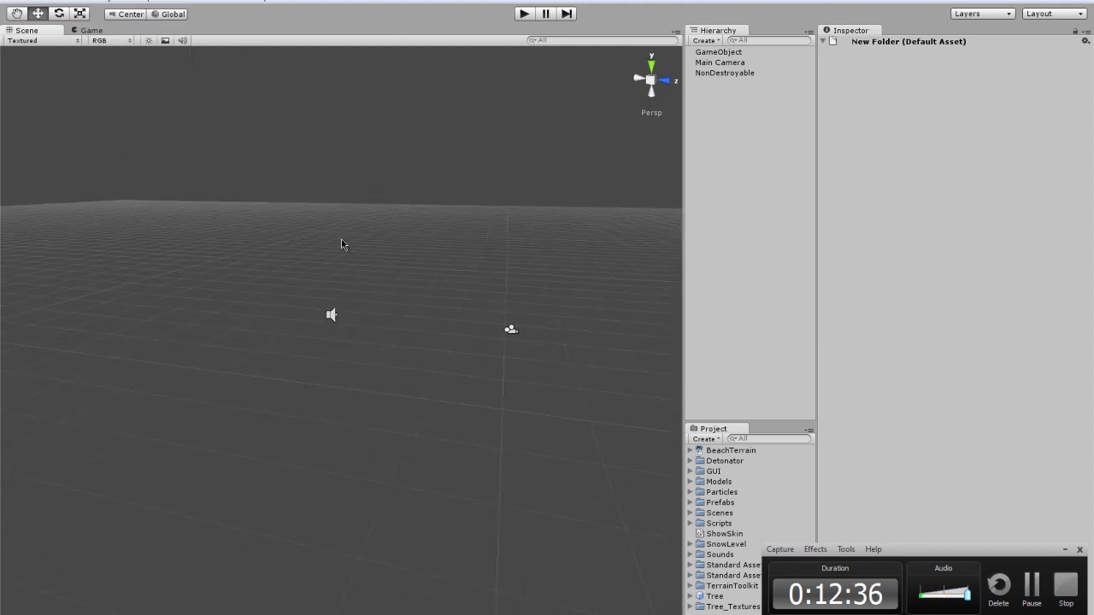
Select the Main Camera at 0, 1, -10, frame it, and orbit around its frustum.
left_click_drag(342, 245, 11, 175, "alt")
left_click(317, 240)
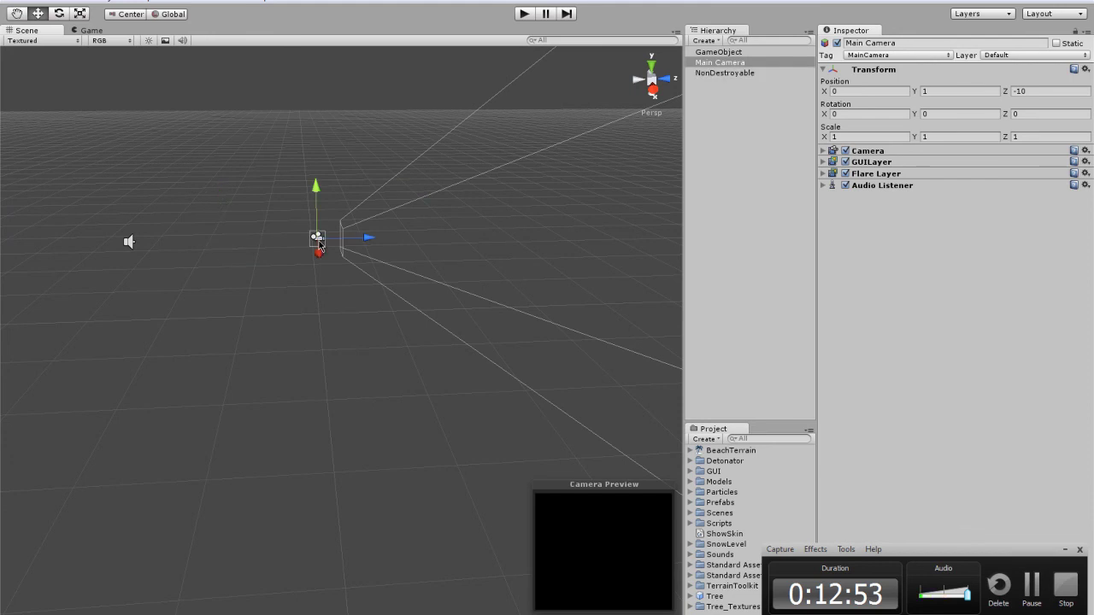
left_click_drag(333, 327, 410, 313, "alt")
left_click(341, 331)
key("alt")
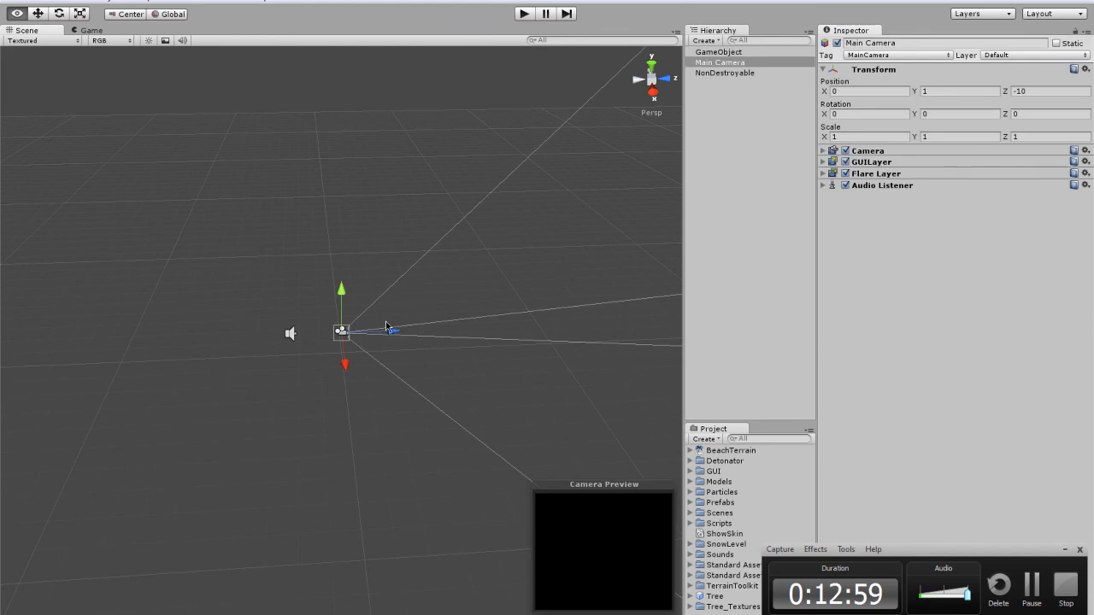
left_click_drag(612, 185, 171, 258, "alt")
key("f")
scroll(323, 275, "up", 3)
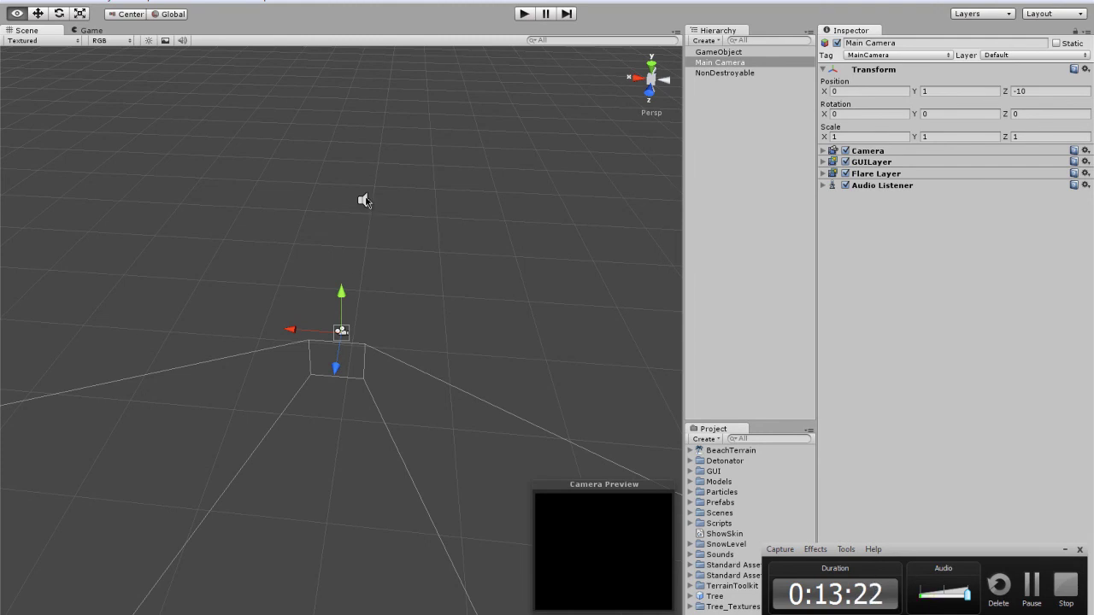
left_click_drag(434, 160, 73, 152, "alt")
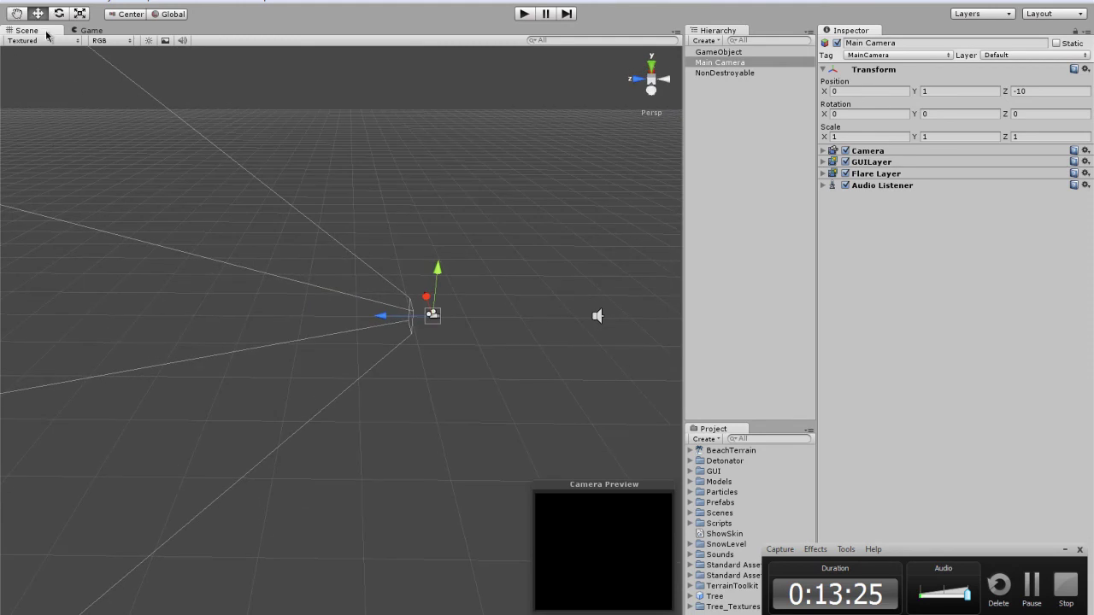
left_click_drag(357, 270, 205, 266, "alt")
Create a Plane, lower it to ground level, and slide it along X and Z in Top view.
left_click(133, 3)
mouse_move(121, 3)
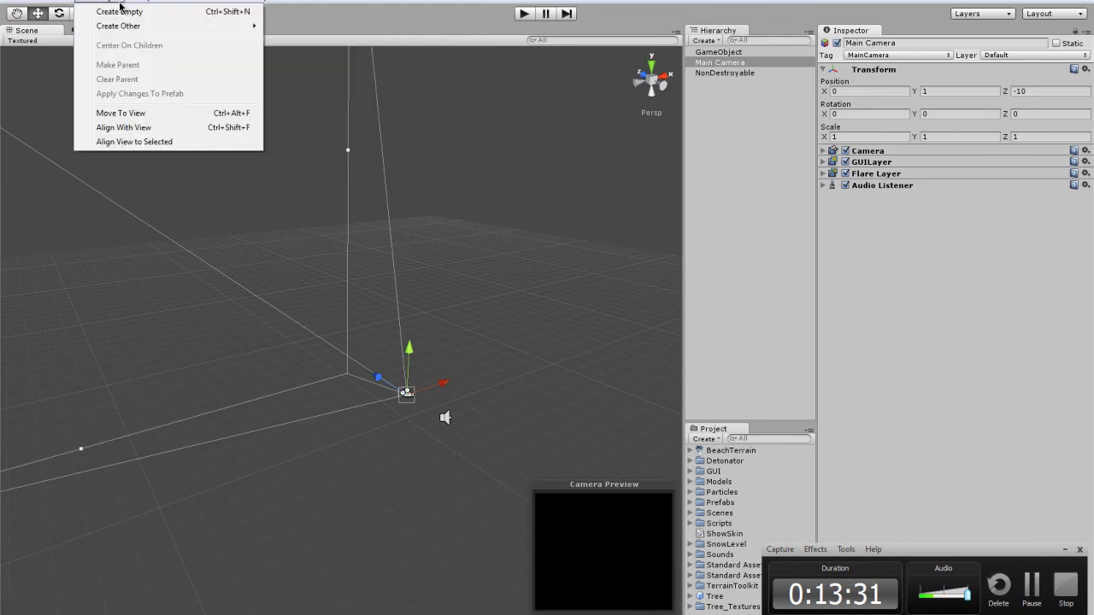
mouse_move(128, 25)
left_click(310, 210)
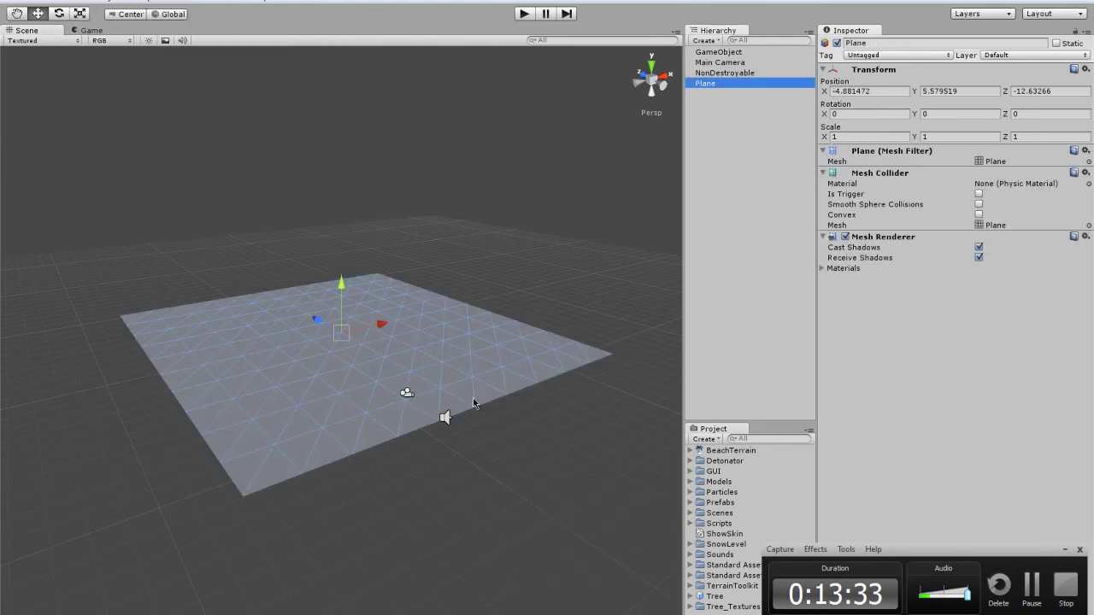
left_click_drag(299, 306, 338, 397)
left_click(651, 64)
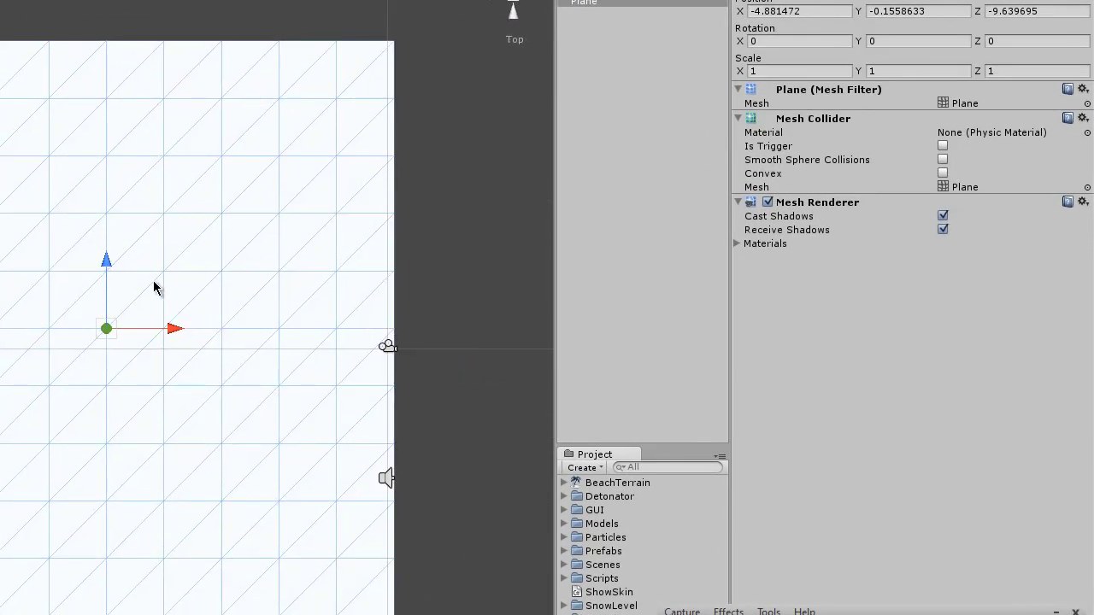
left_click_drag(180, 330, 351, 327)
left_click_drag(299, 267, 287, 152)
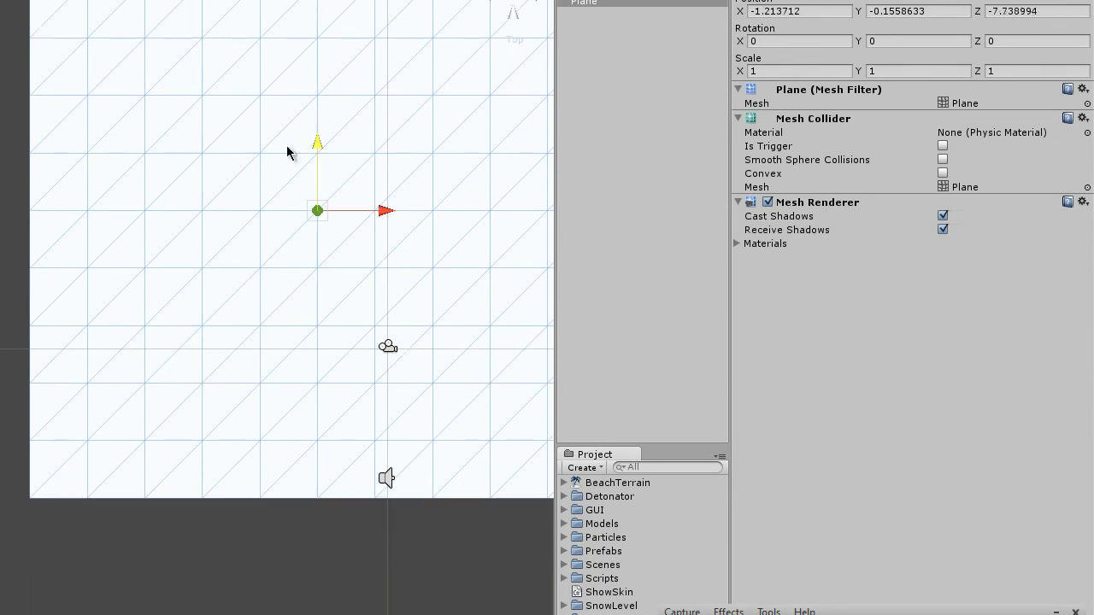
Add a Cube and move it along X and Z beside the plane.
left_click(43, 86)
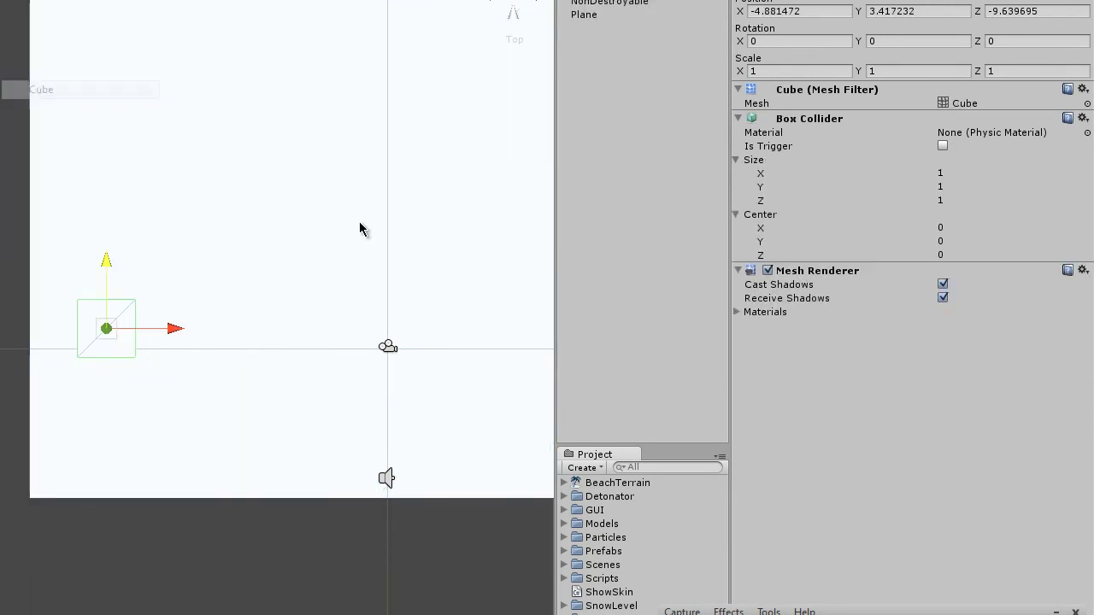
left_click_drag(170, 330, 405, 329)
left_click_drag(340, 255, 342, 74)
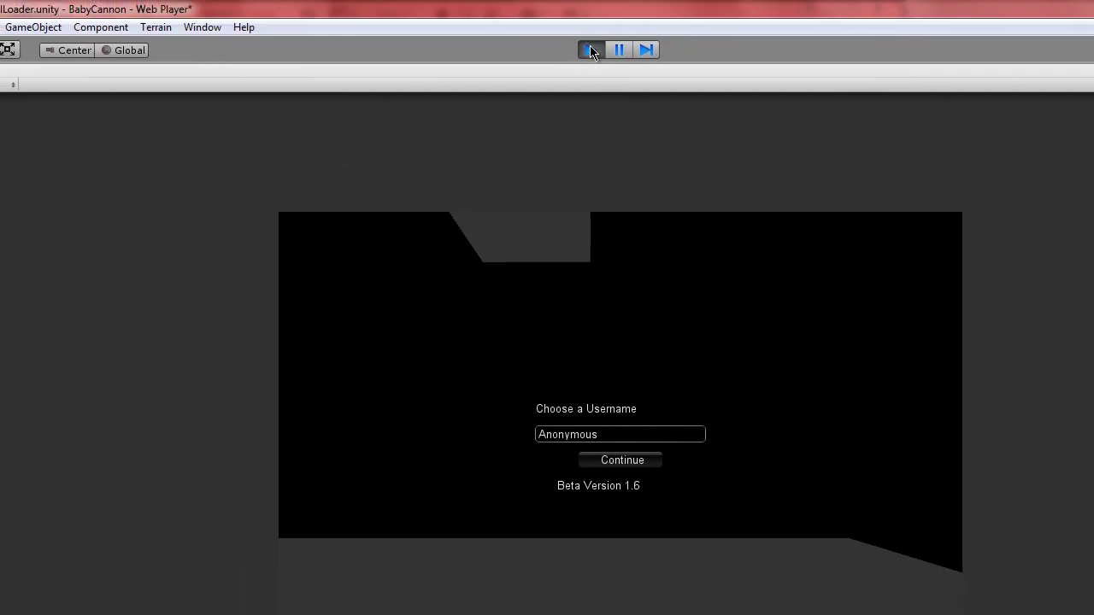
Stop play mode, add a Directional Light, and tilt it about 16.8° on X.
left_click(589, 49)
left_click(25, 27)
mouse_move(54, 74)
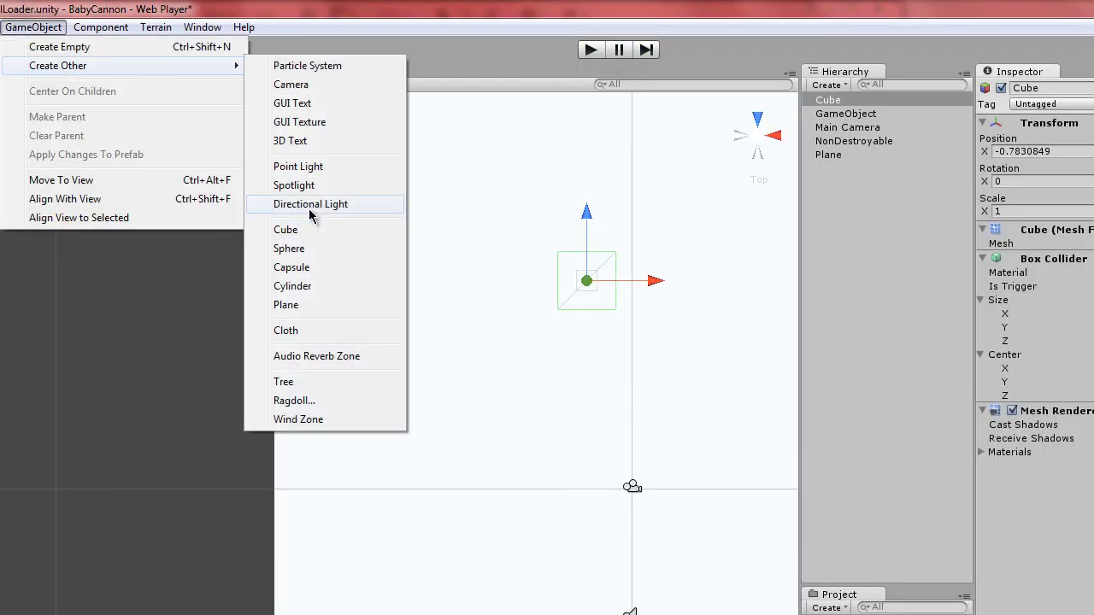
left_click(311, 209)
key("e")
left_click_drag(351, 461, 353, 418)
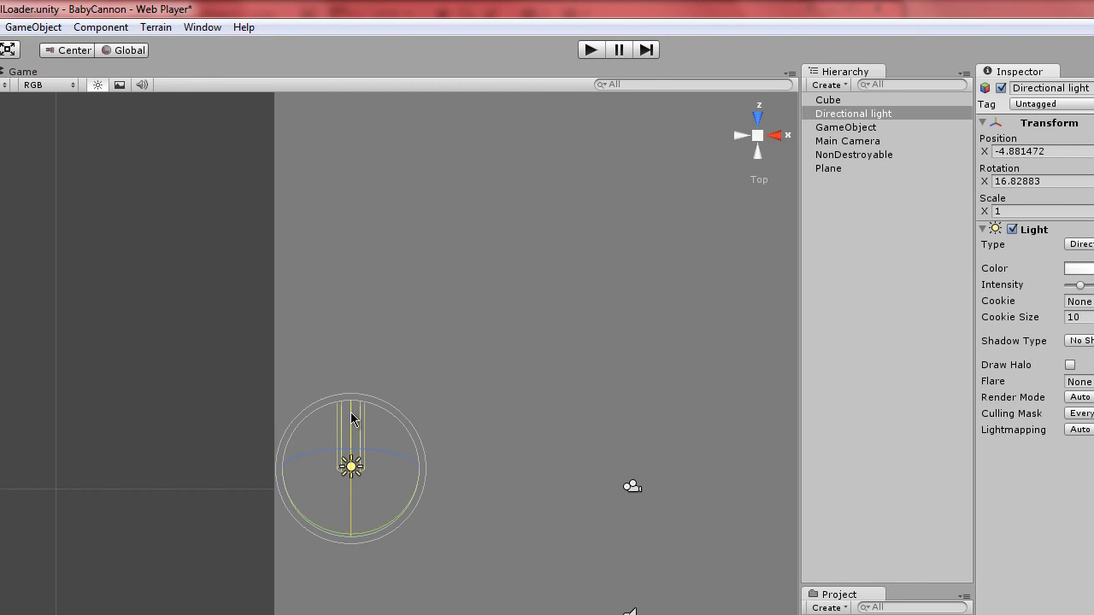
Run the scene to test the lighting, then stop play mode.
left_click(590, 50)
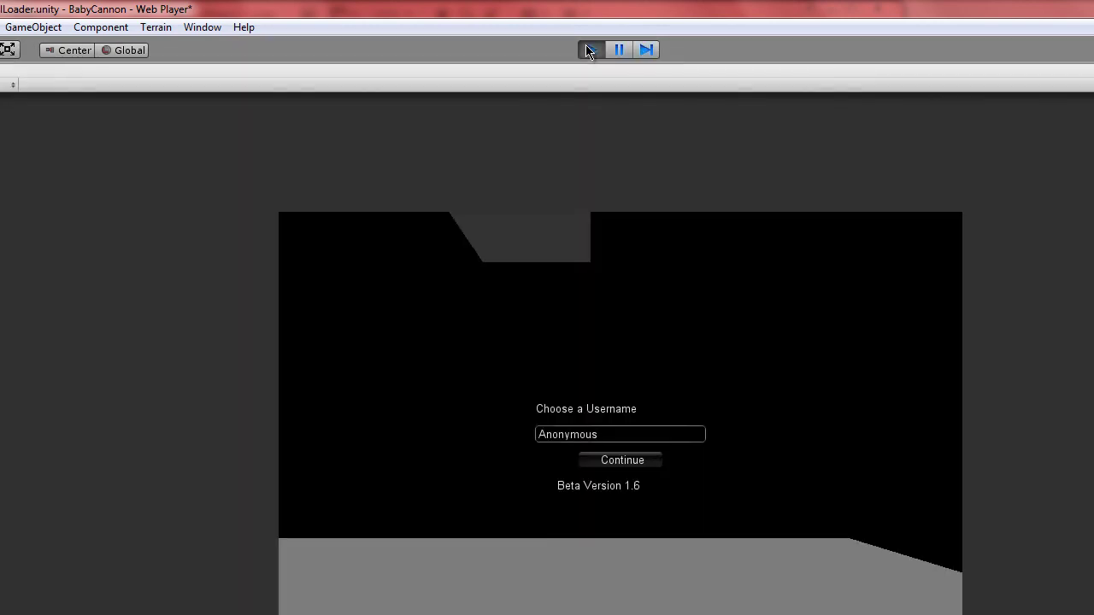
left_click(590, 50)
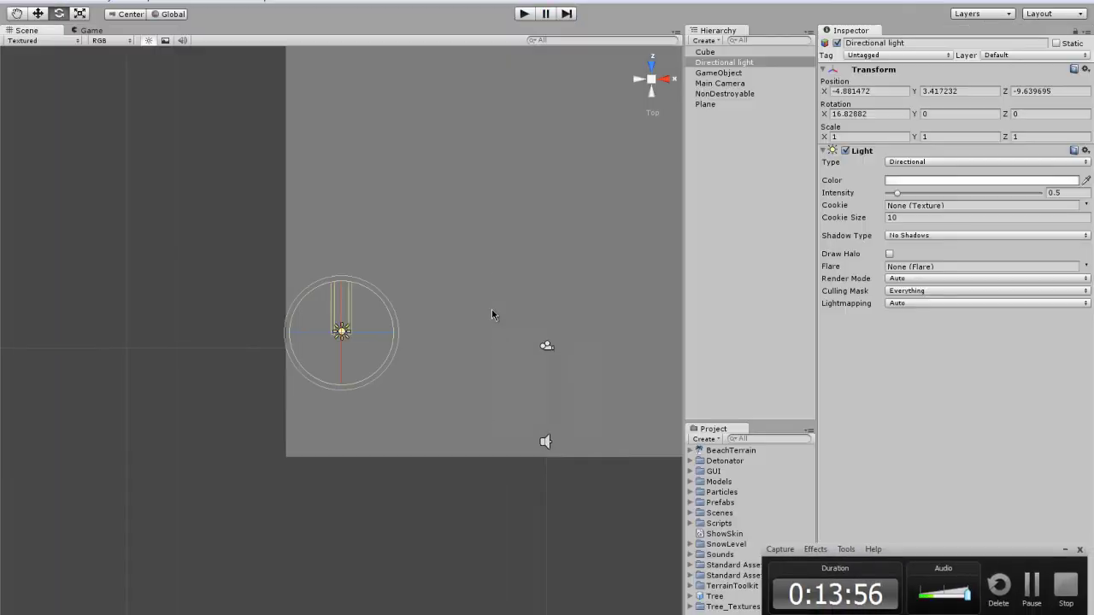
scroll(467, 315, "down", 4)
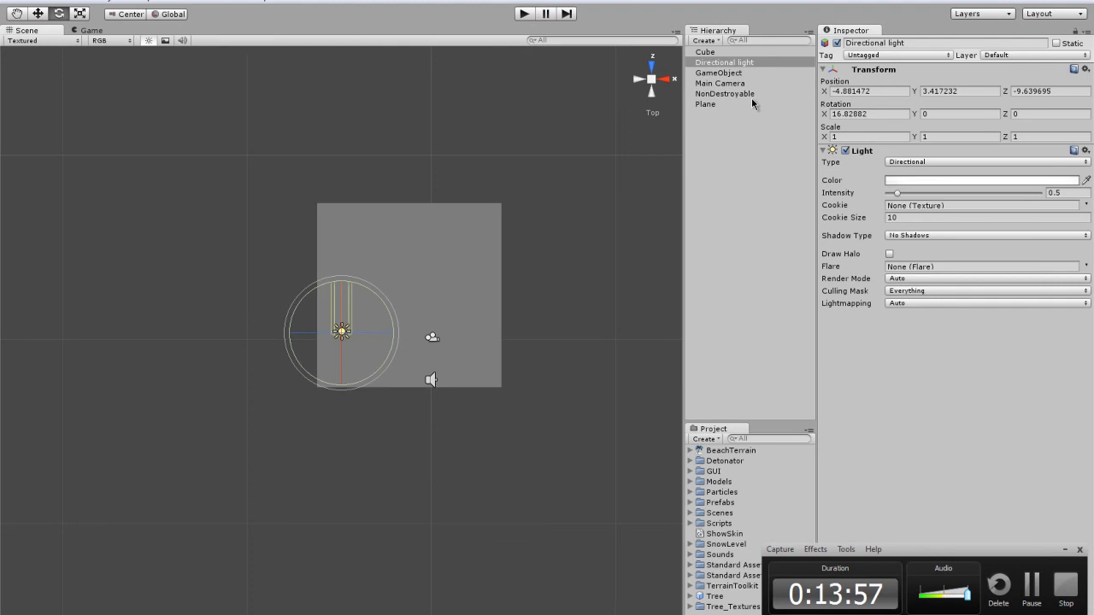